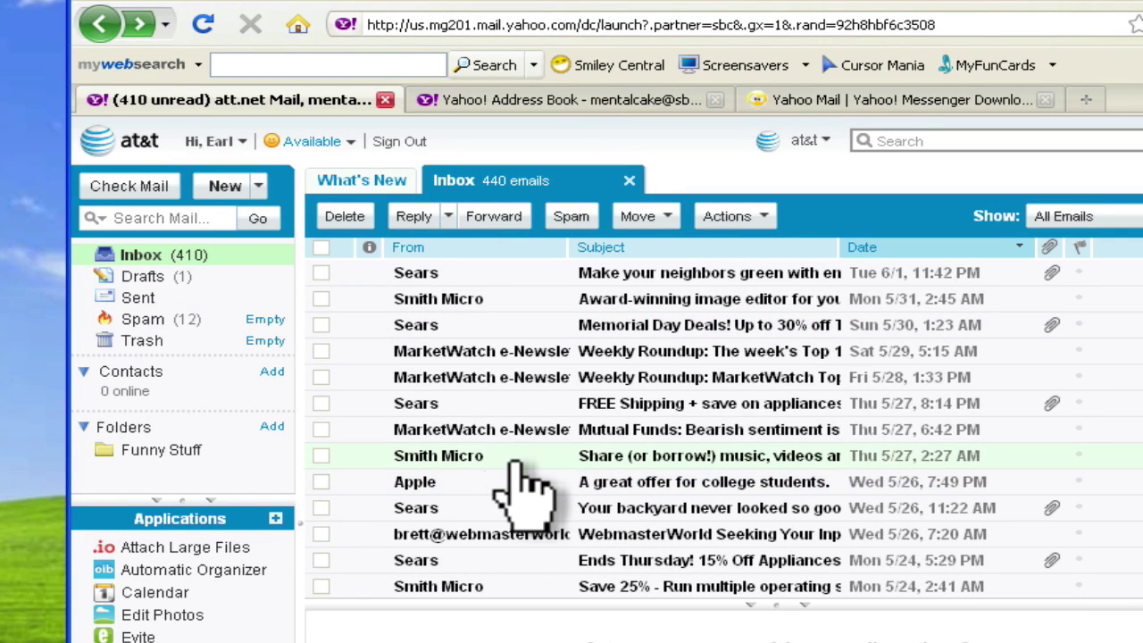
Open the Apple college-offer email and save its sender to Contacts, confirming the addition.
double_click(449, 484)
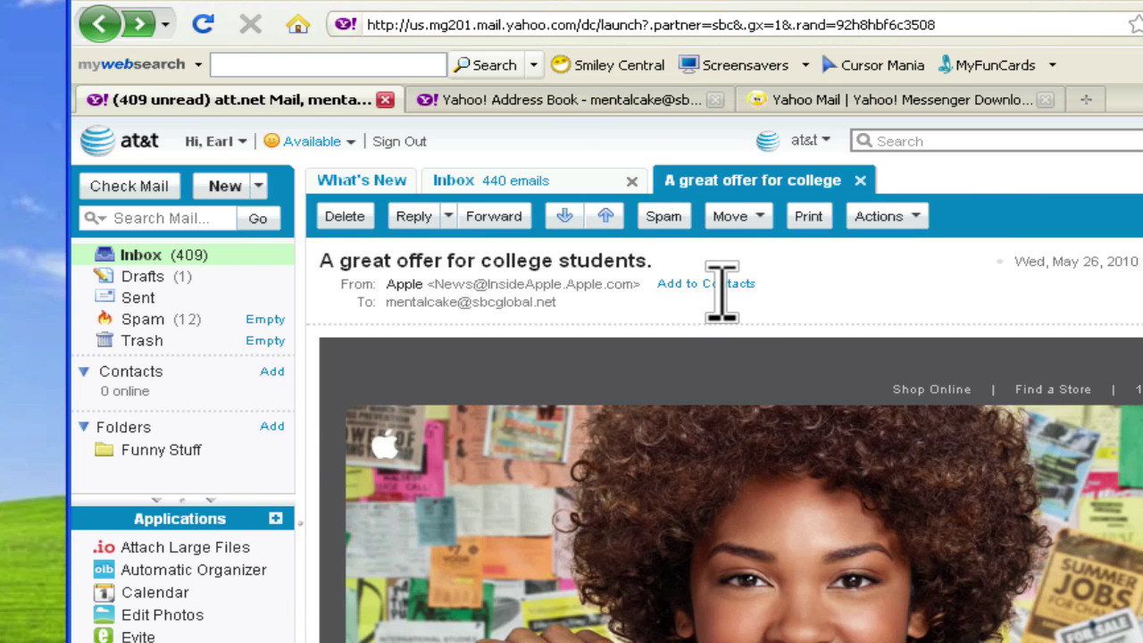
click(719, 286)
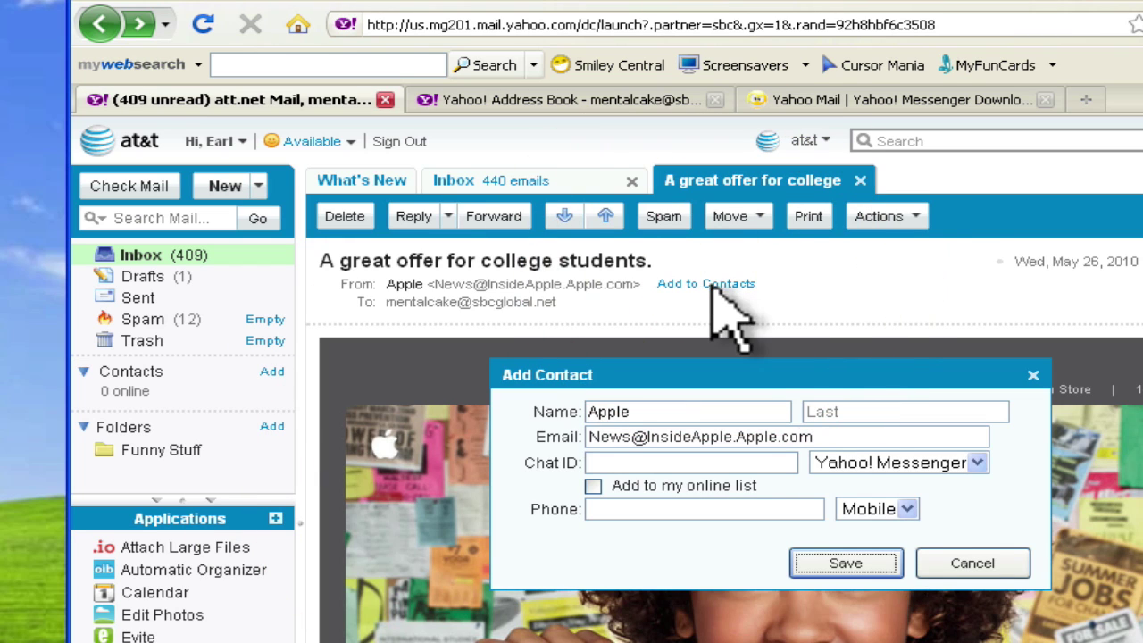
click(875, 553)
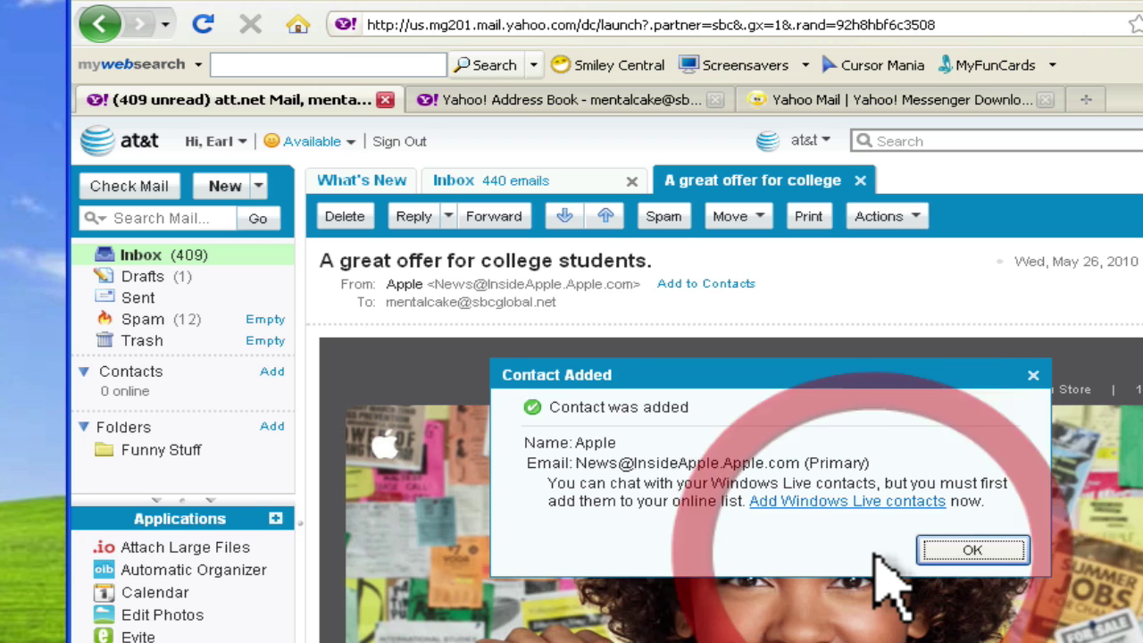
click(947, 550)
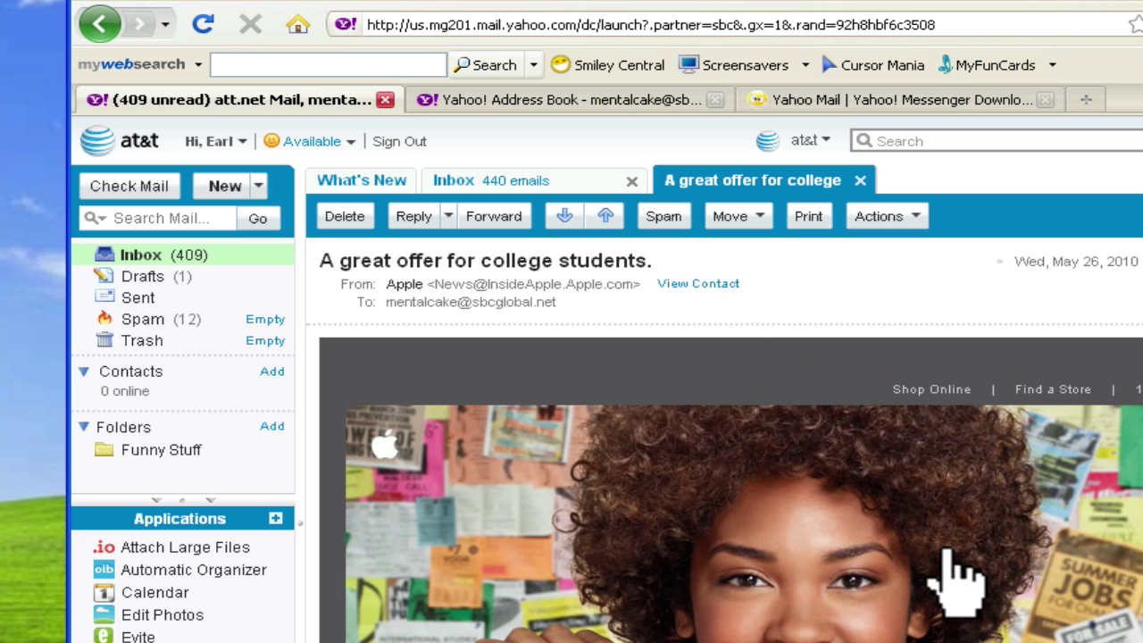
Preview the Sears FREE Shipping email, drag it toward Folders, check Funny Stuff, and return to Inbox.
click(124, 250)
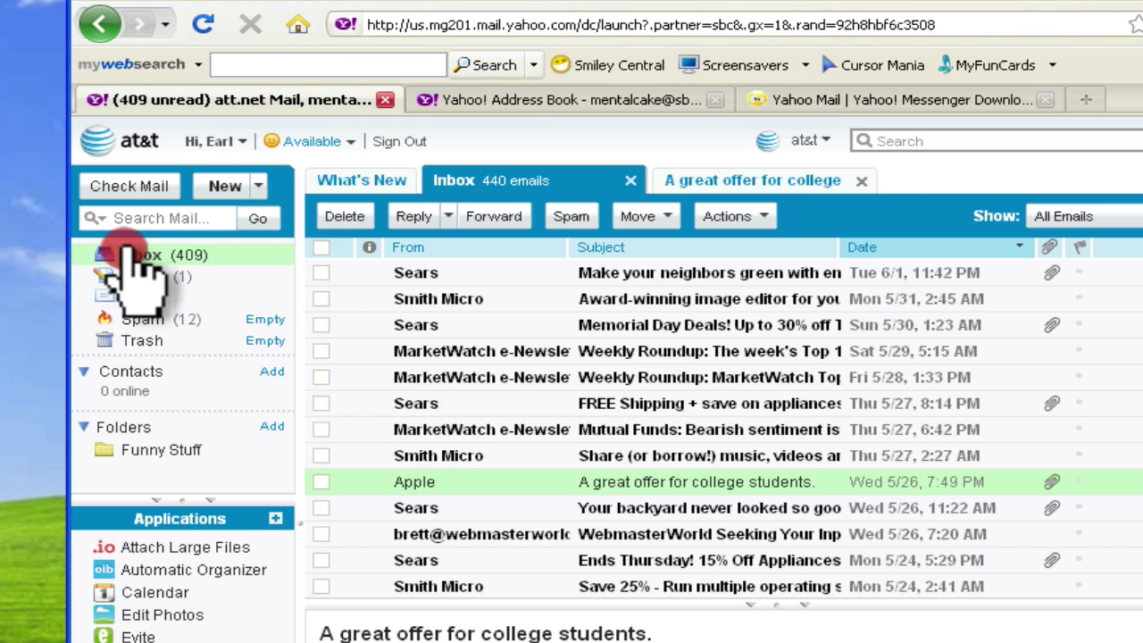
click(457, 404)
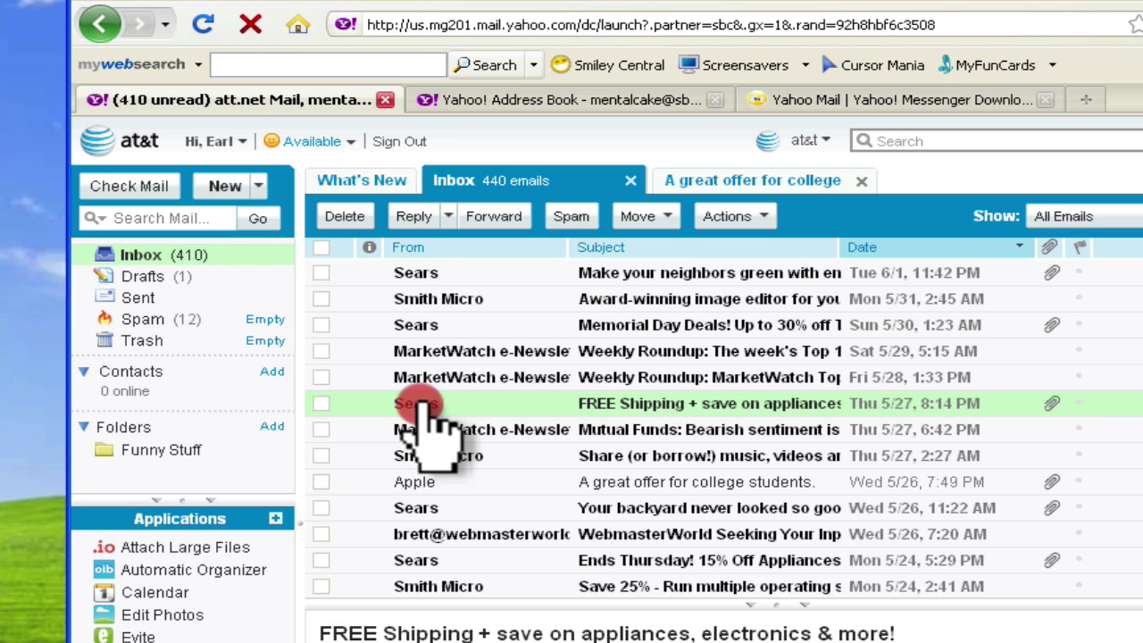
drag(427, 412, 41, 421)
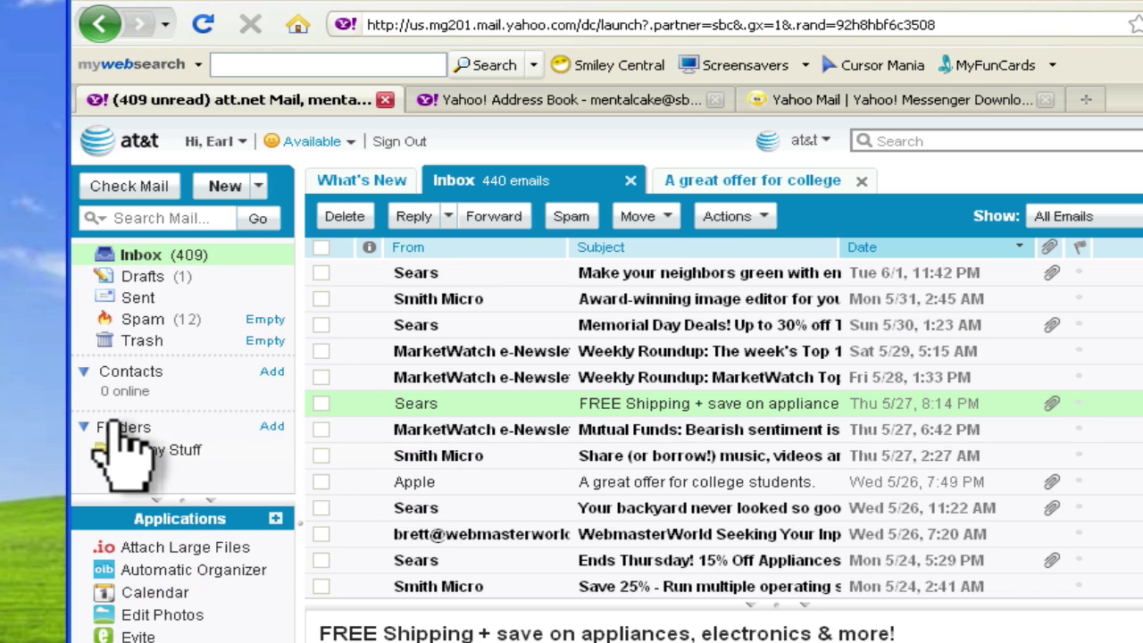
click(130, 450)
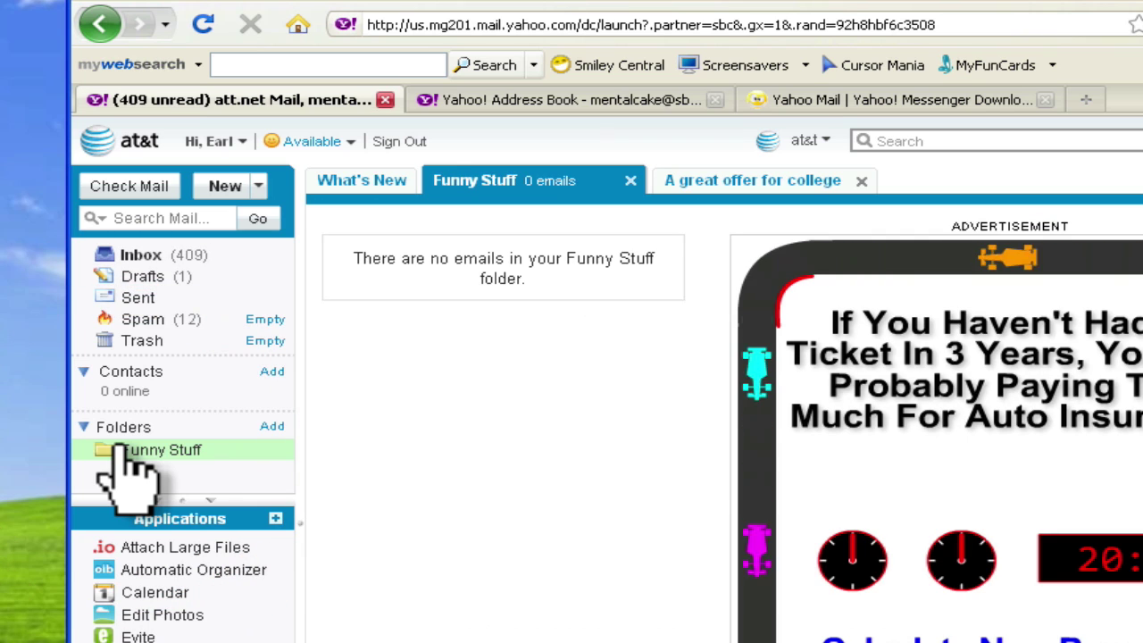
click(138, 258)
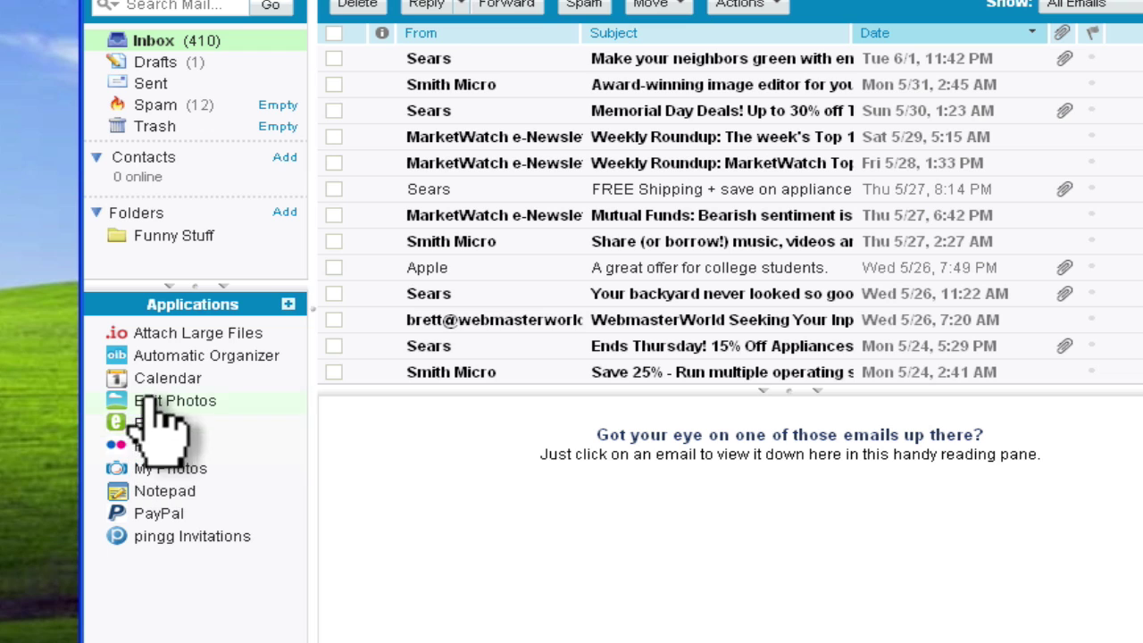
click(154, 444)
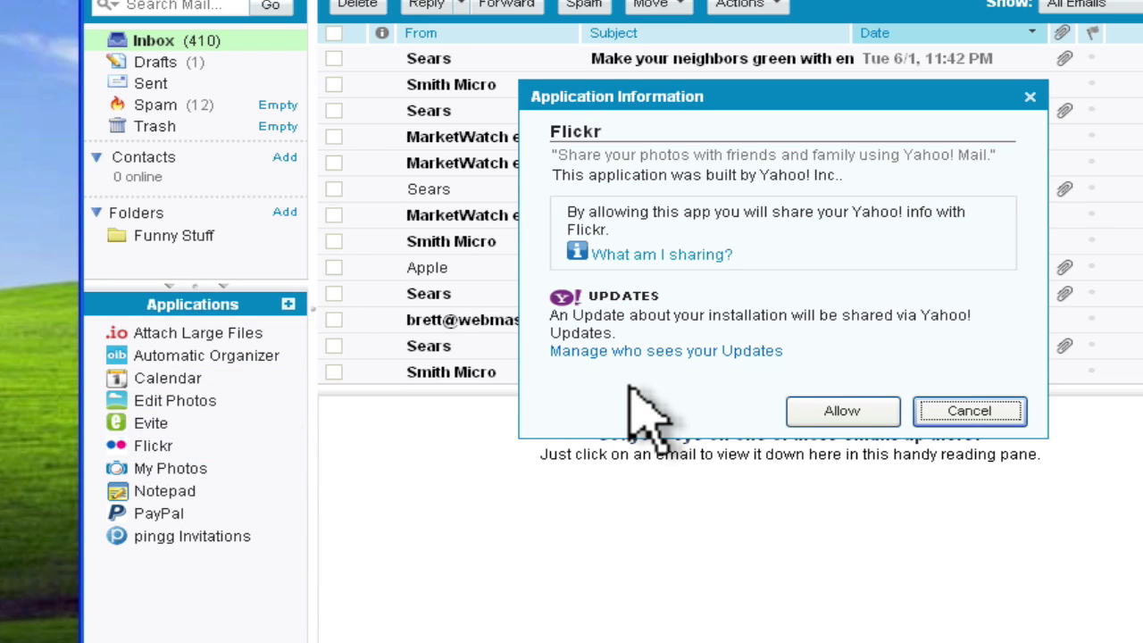
click(971, 411)
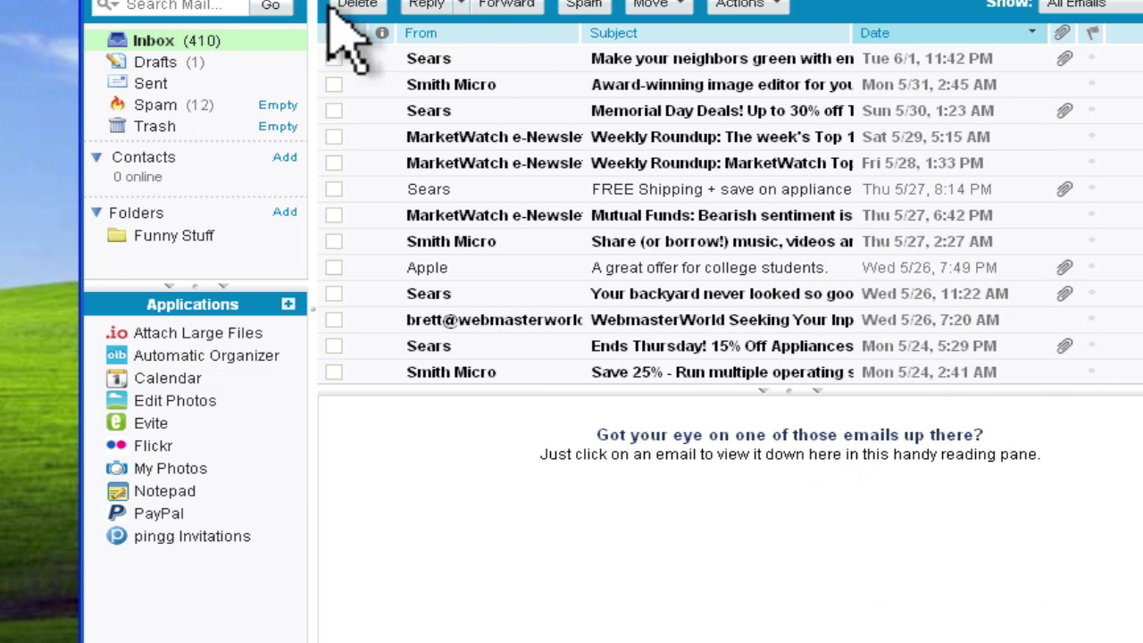
Compose a new email and insert a plain smiley, a winking smiley and a third emoticon.
click(259, 4)
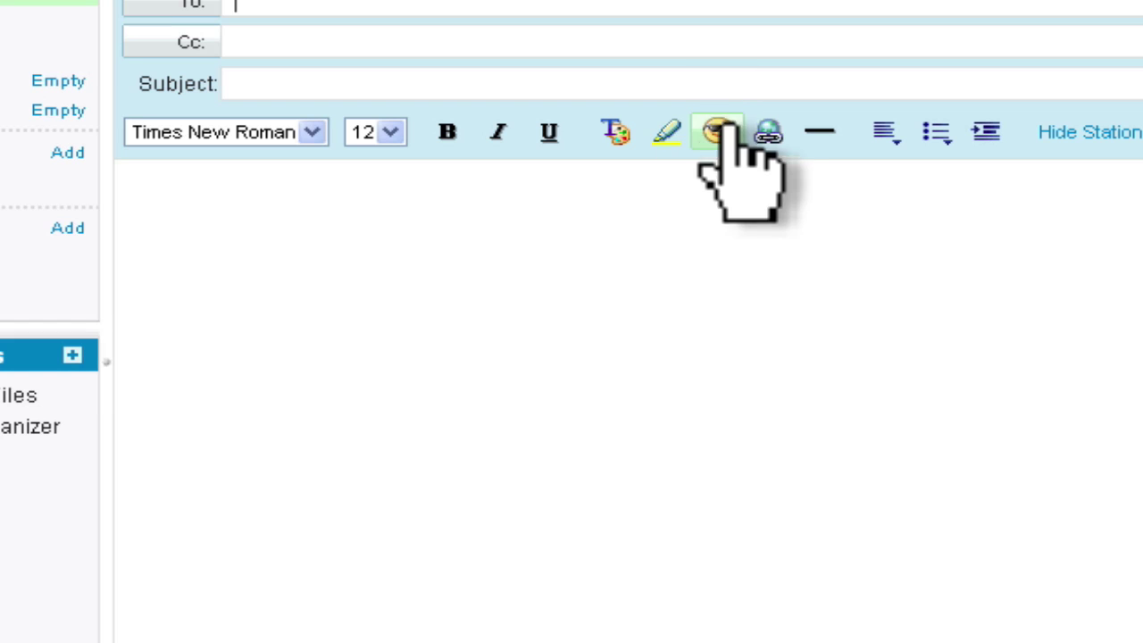
click(718, 133)
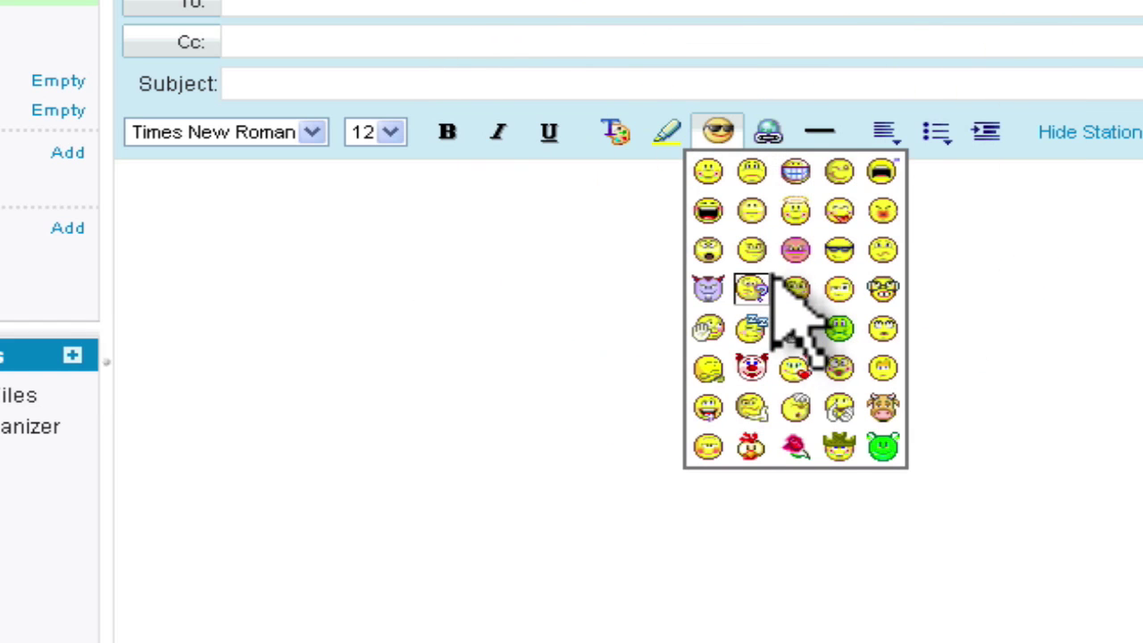
click(757, 216)
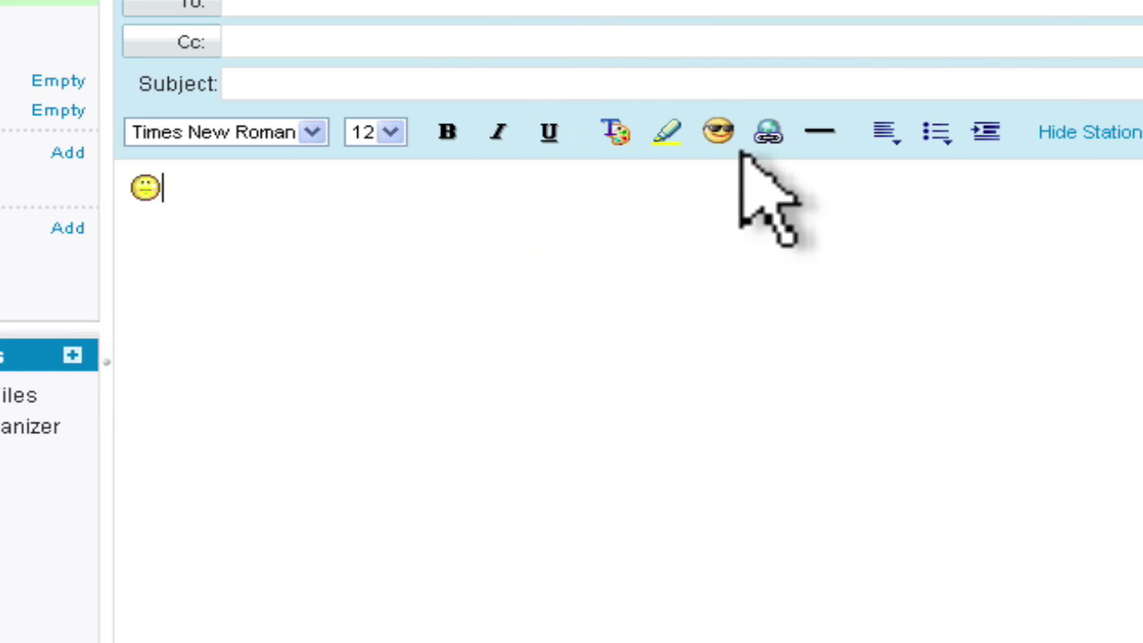
click(731, 134)
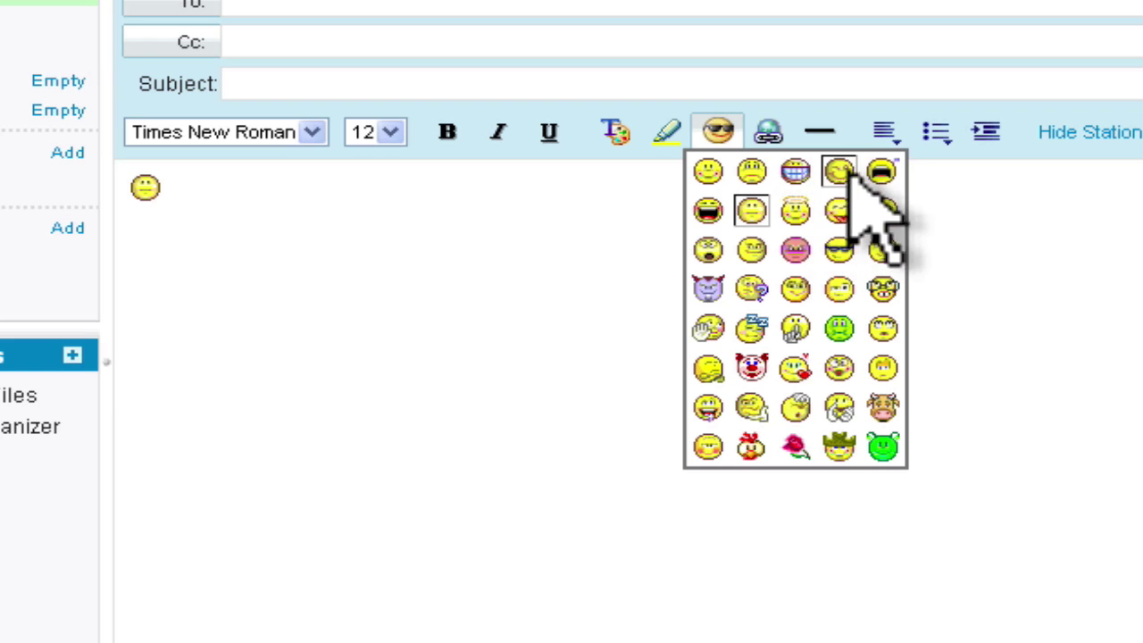
click(844, 171)
click(717, 132)
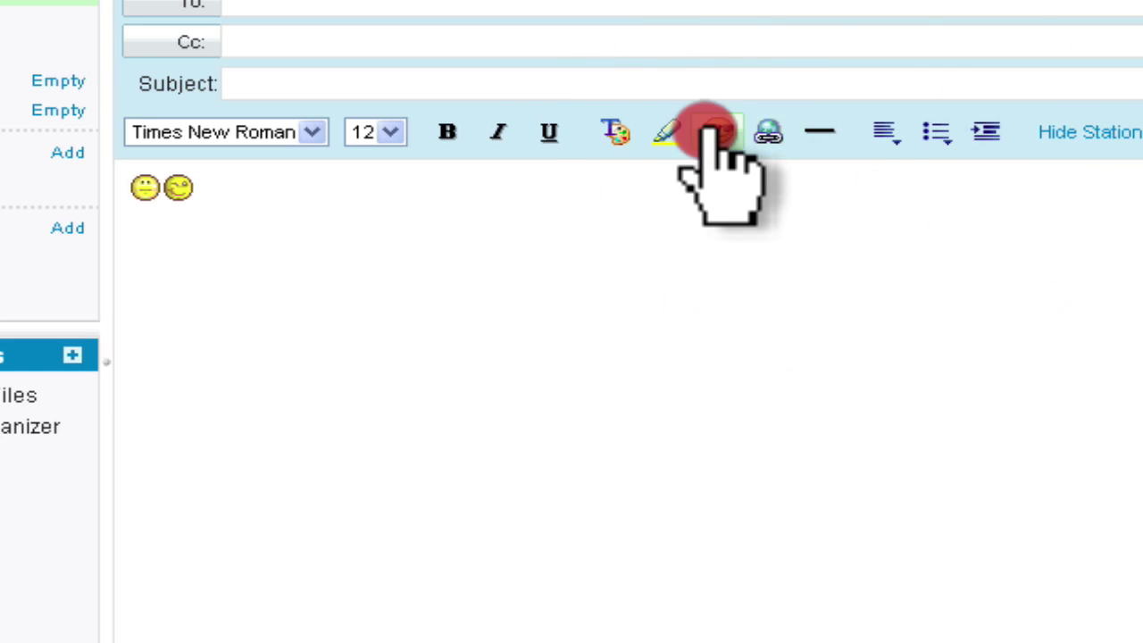
click(882, 172)
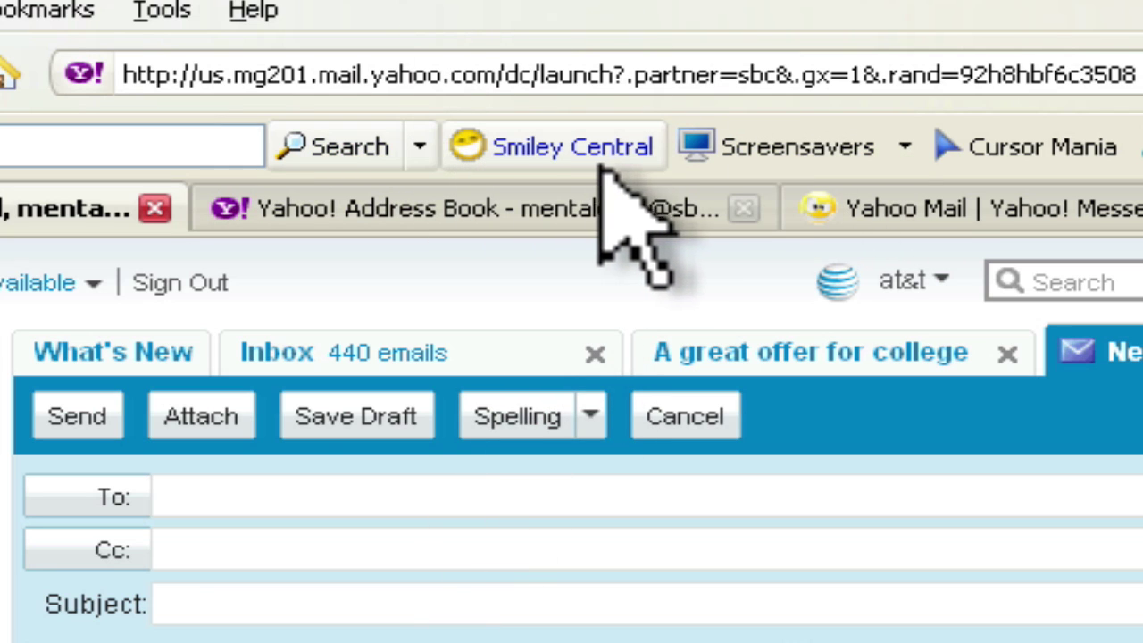
Open Smiley Central beside the draft and browse Talking Smileys > Music Artists > Aly & AJ.
click(548, 143)
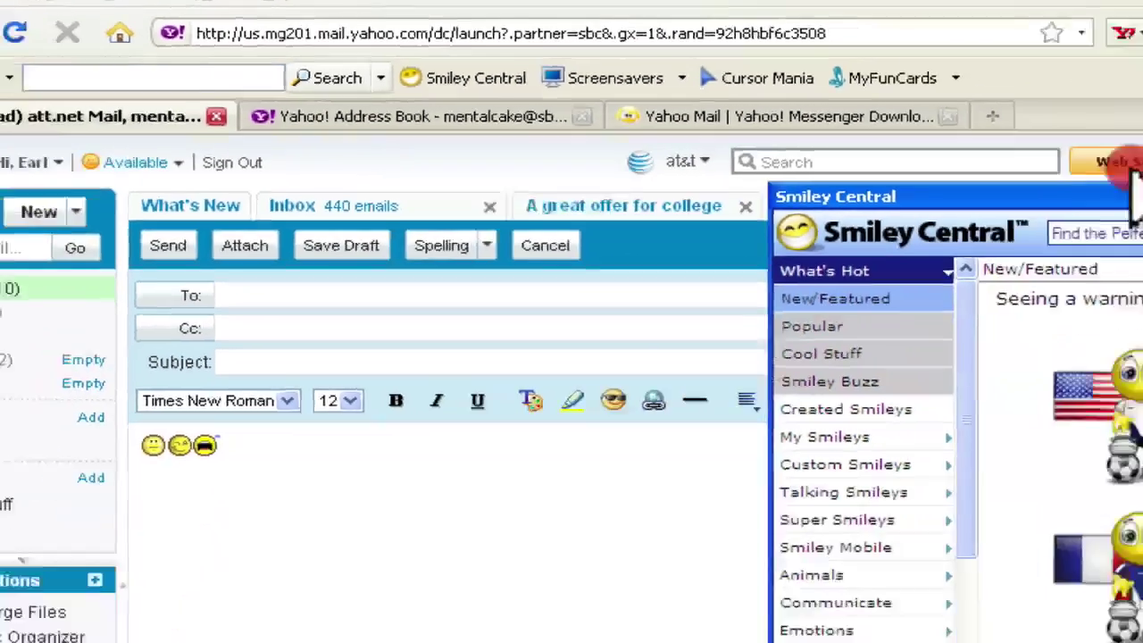
drag(912, 111, 979, 107)
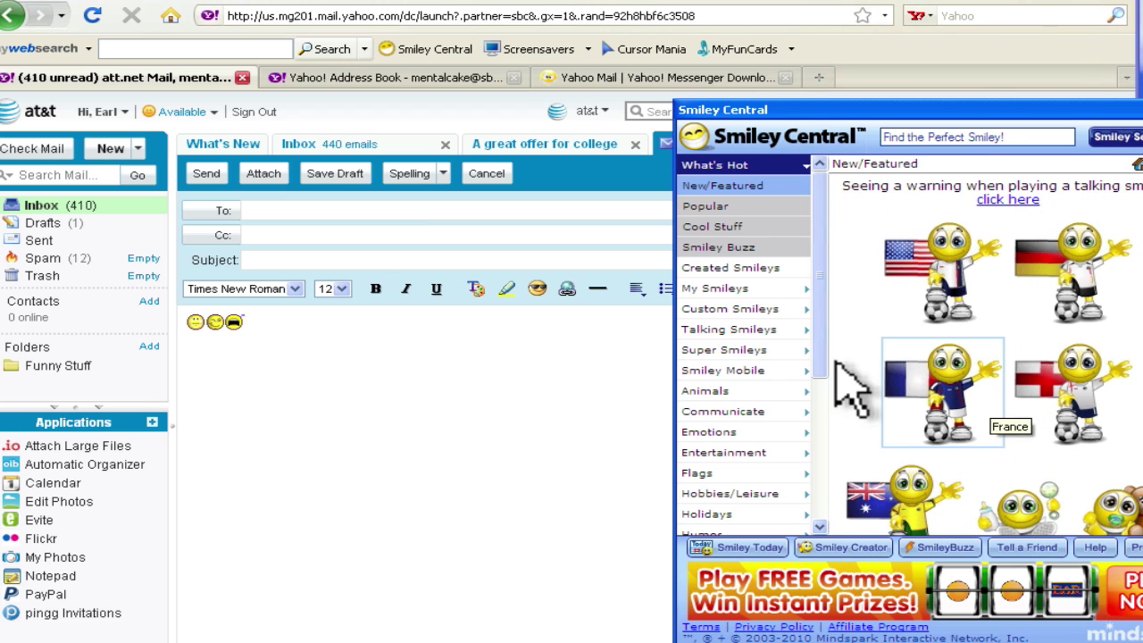
click(752, 332)
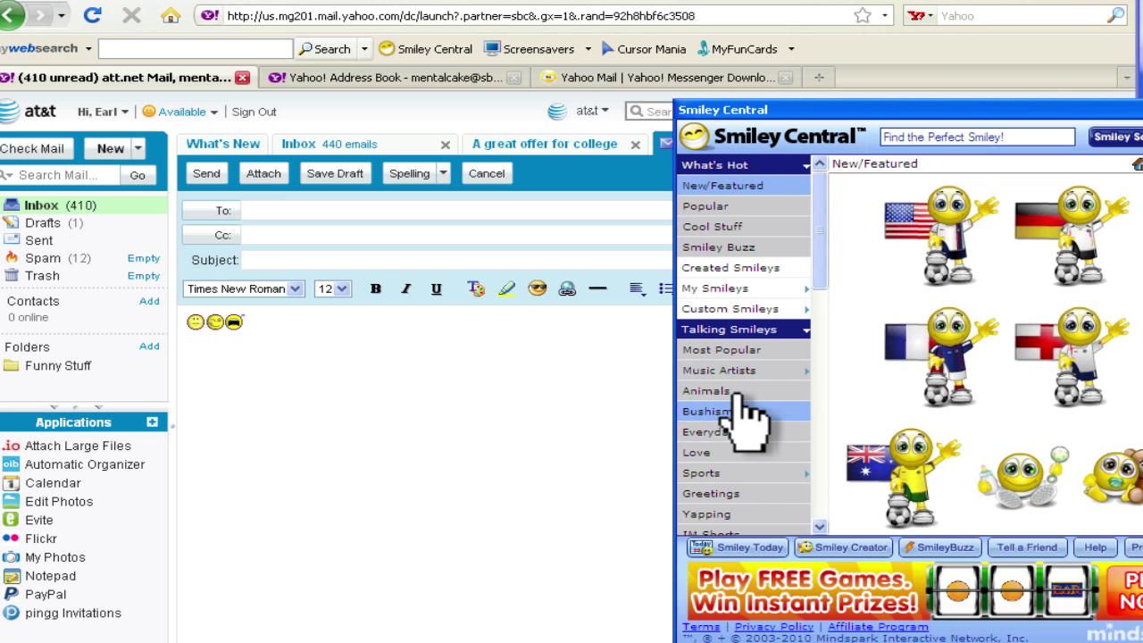
click(728, 371)
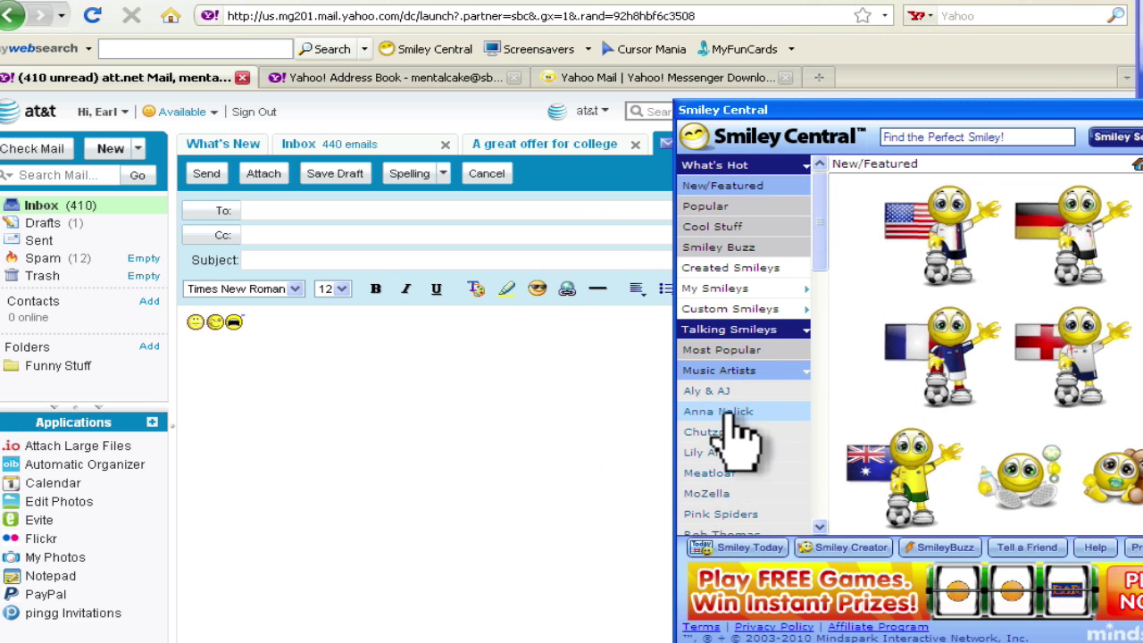
click(723, 392)
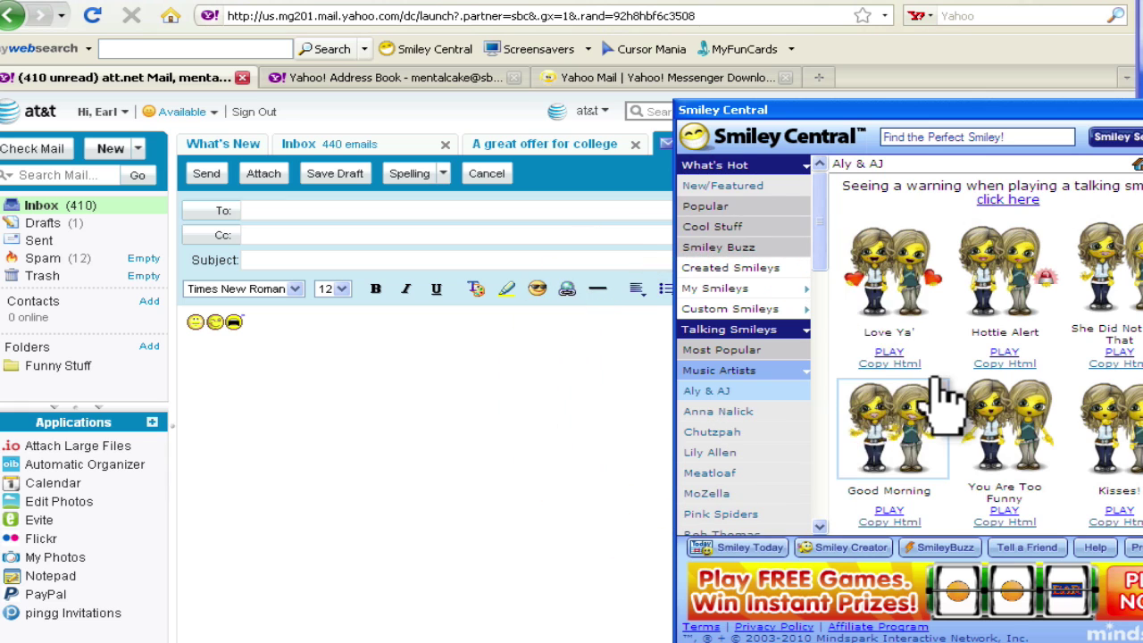
scroll(936, 380, down, 3)
Preview the Is That Whining? and Hey There Cutie smileys, then insert Is That Whining?
click(946, 519)
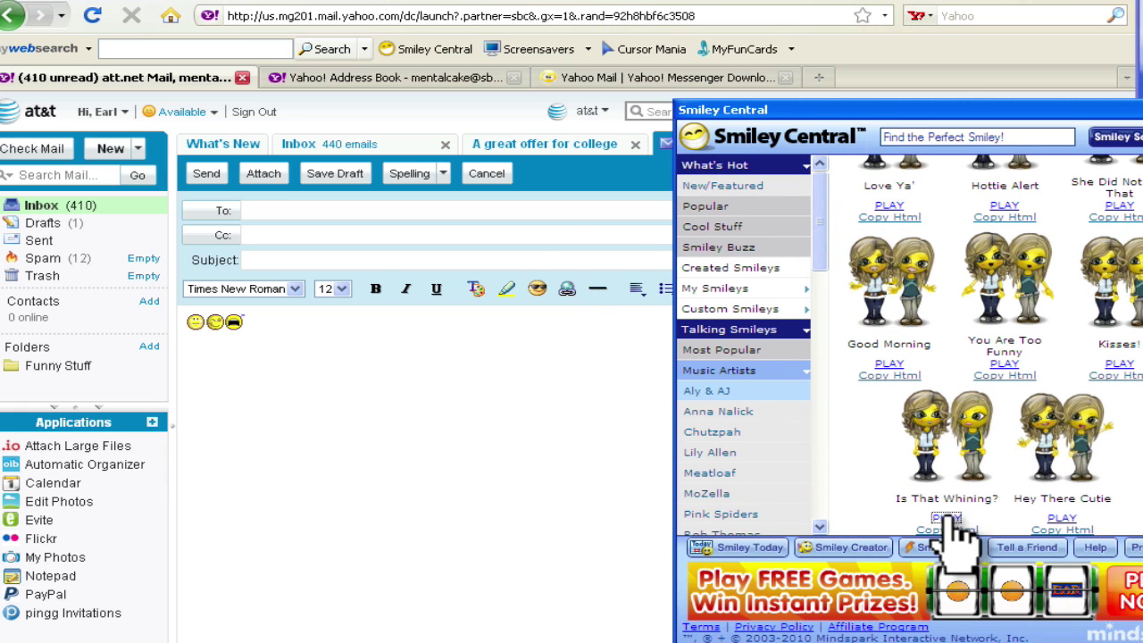
click(1062, 517)
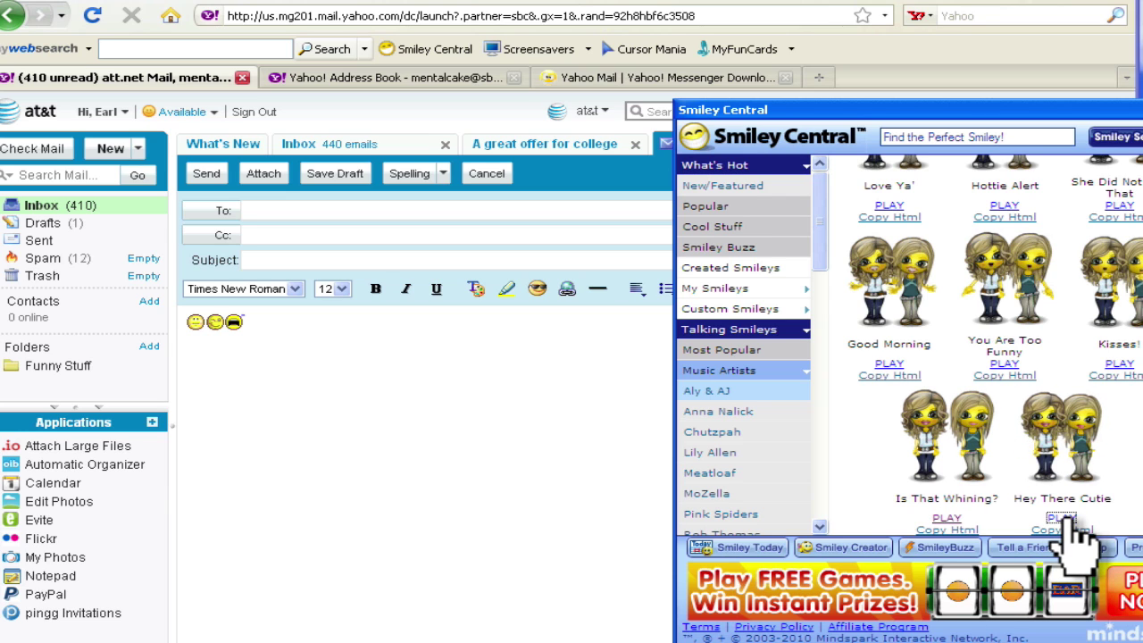
click(973, 460)
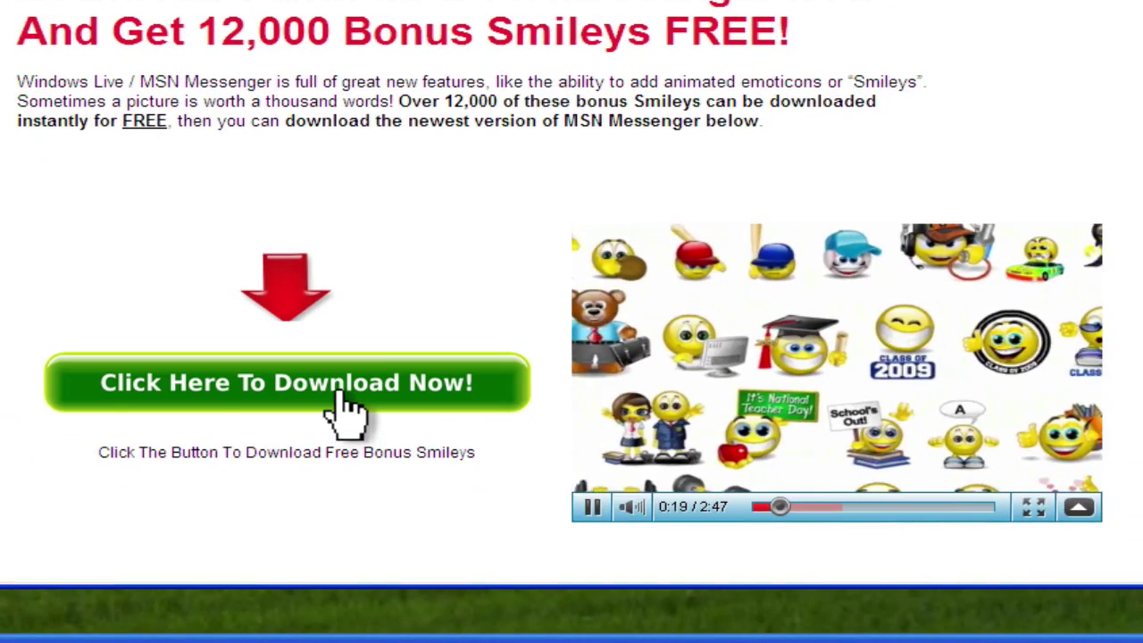
Download the Smiley Central toolbar and install its ActiveX control from the information bar.
click(314, 432)
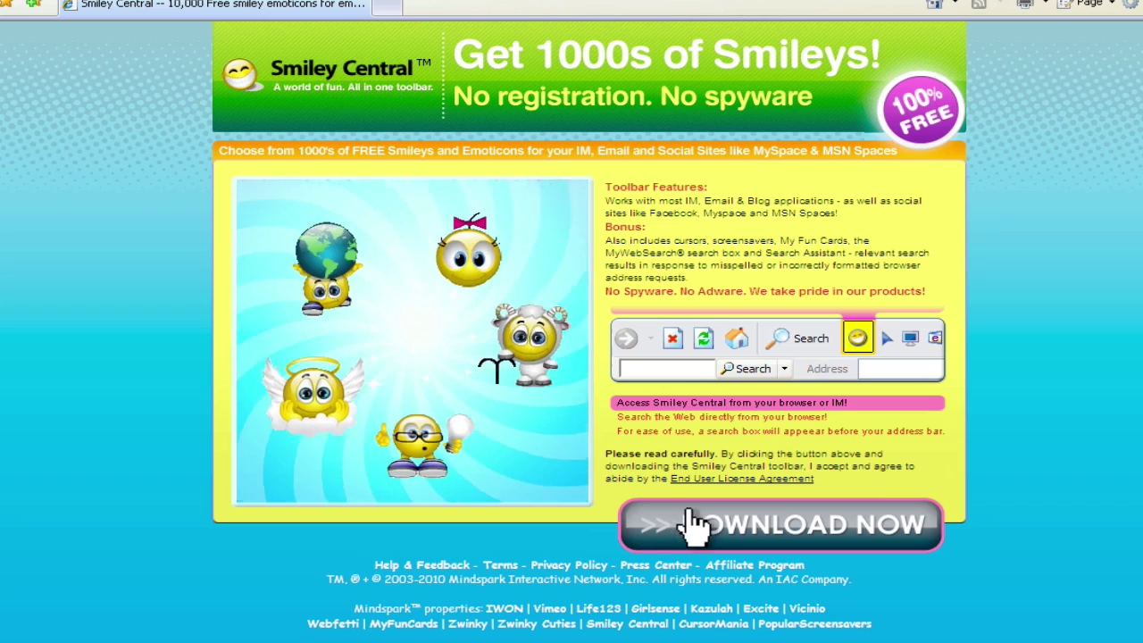
click(721, 533)
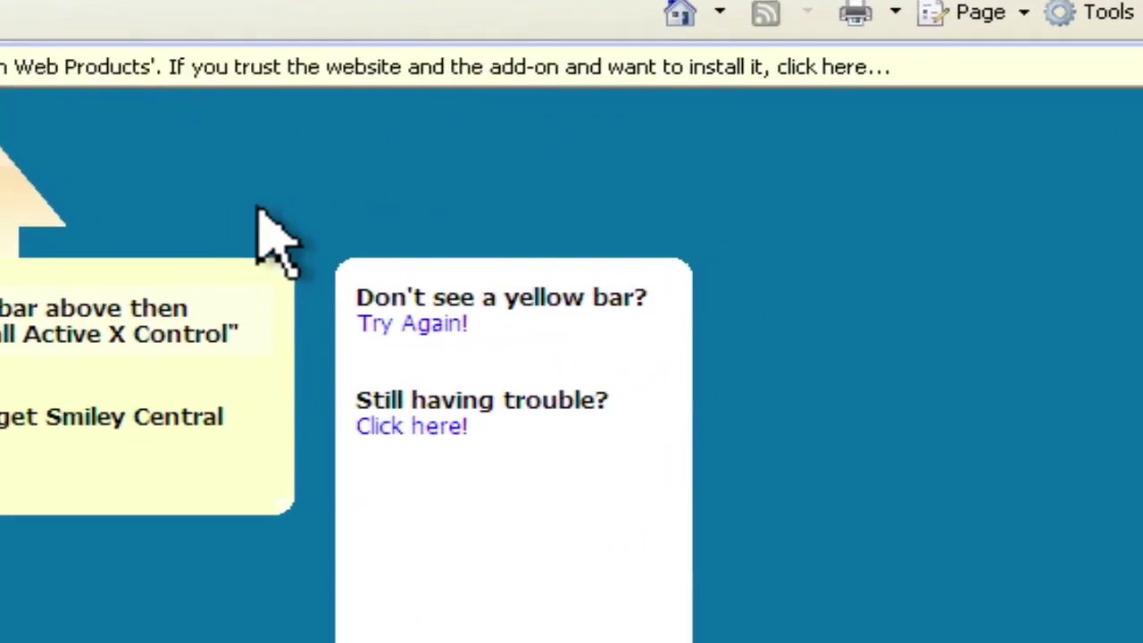
click(730, 59)
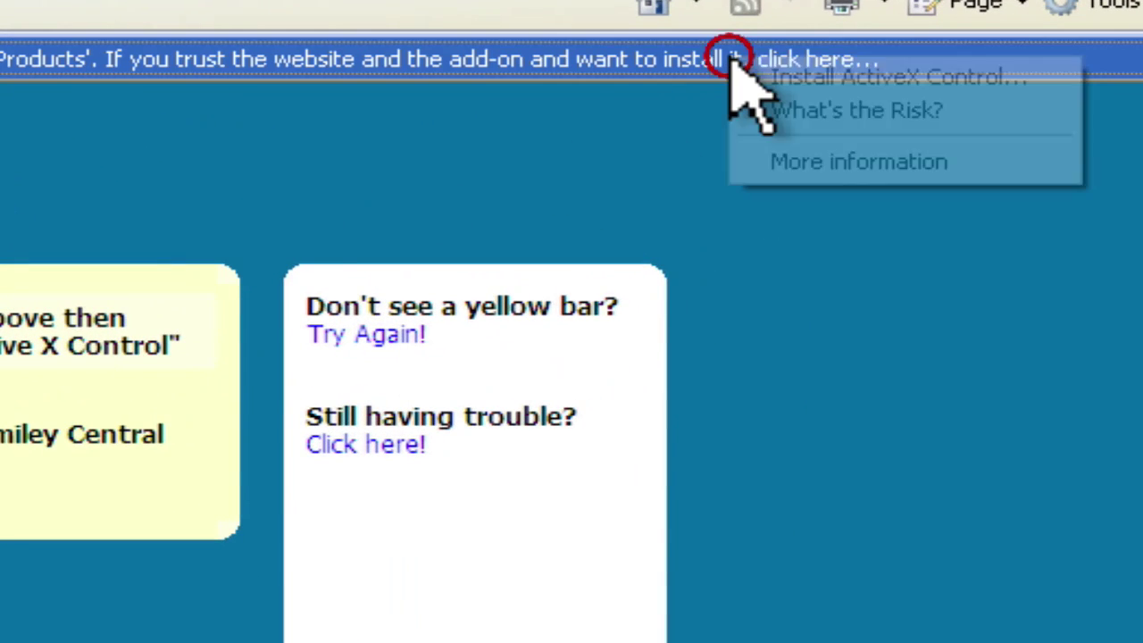
click(819, 77)
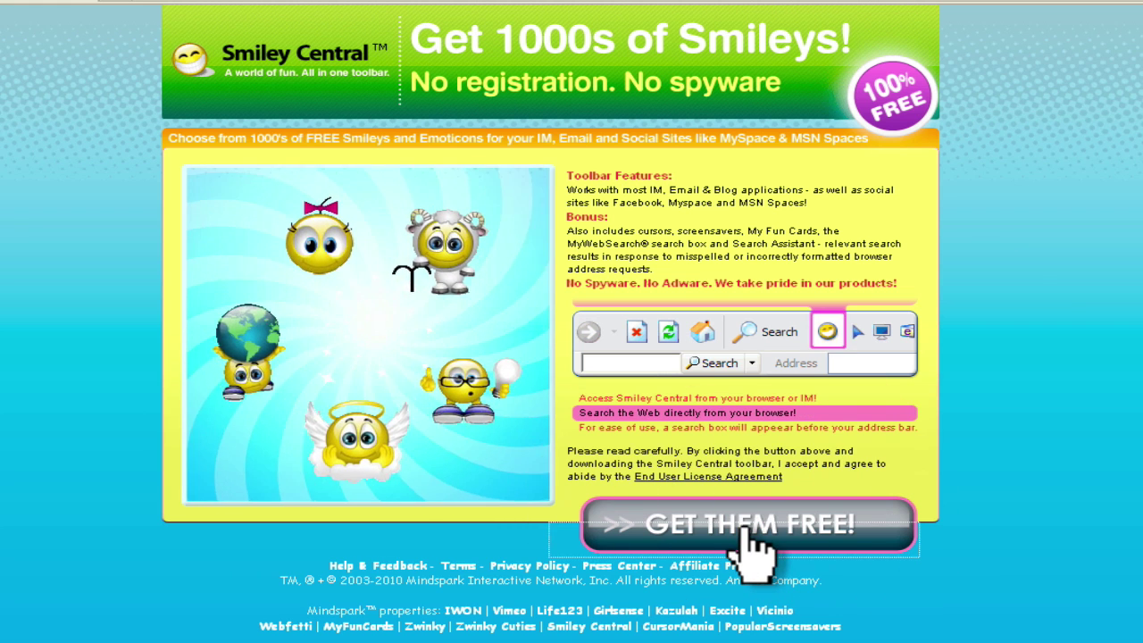
Save the Smiley Central installer, run it, accept the license and finish setup.
click(745, 531)
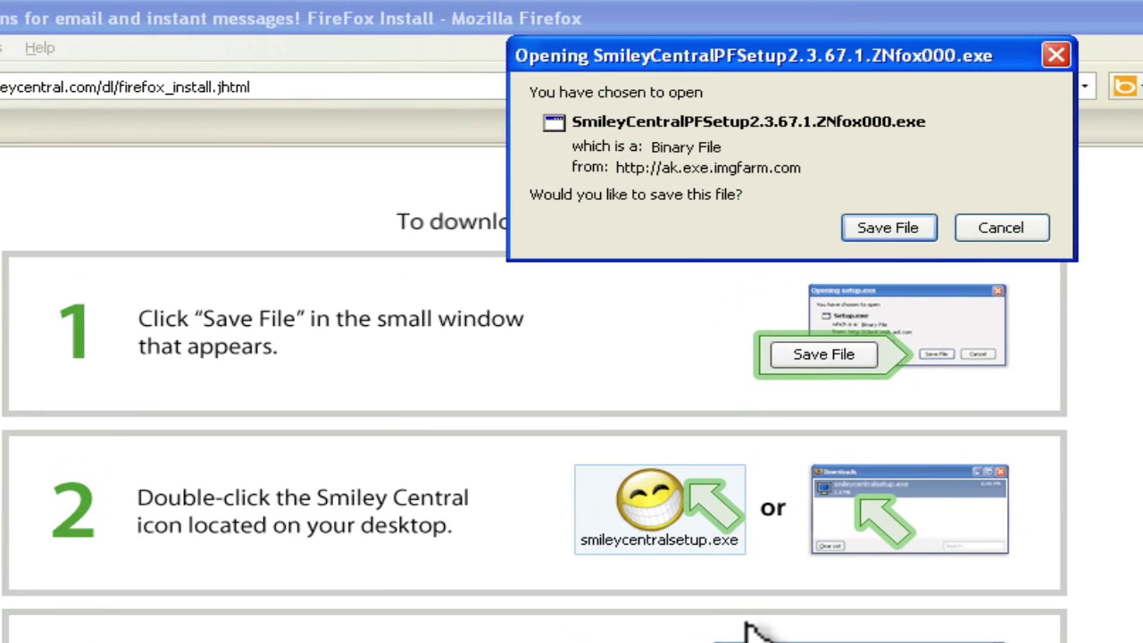
click(897, 228)
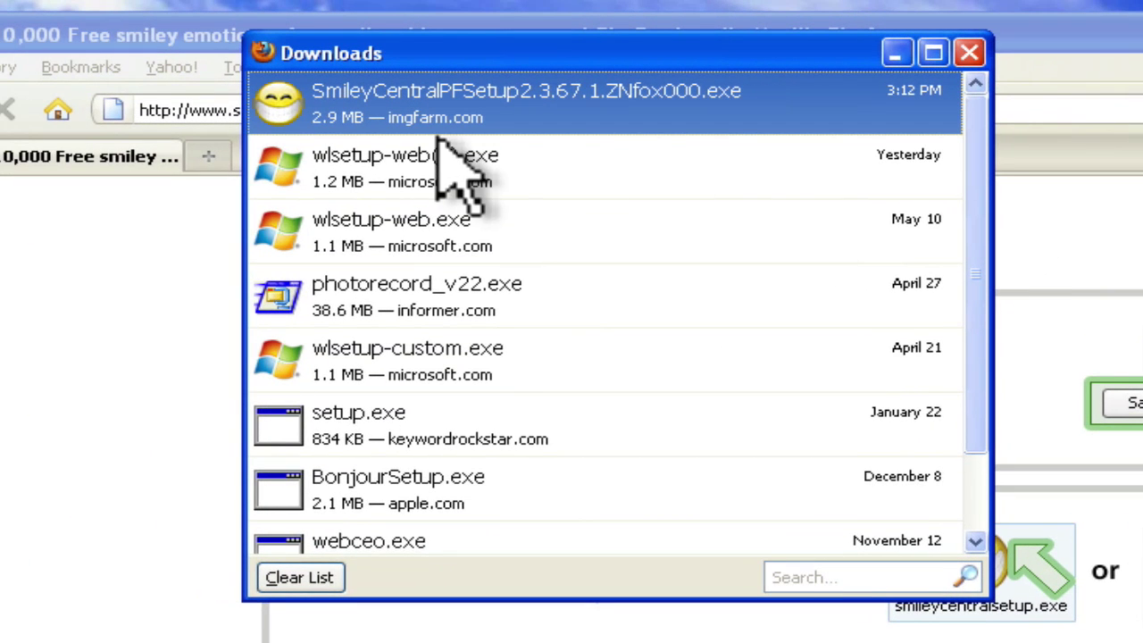
double_click(288, 100)
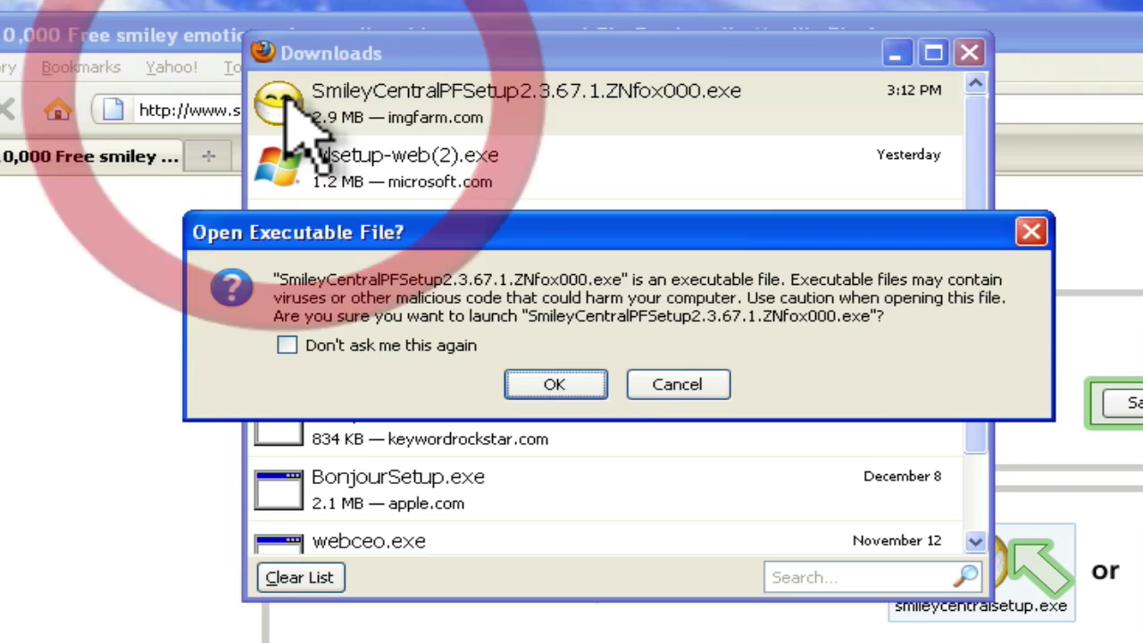
click(566, 384)
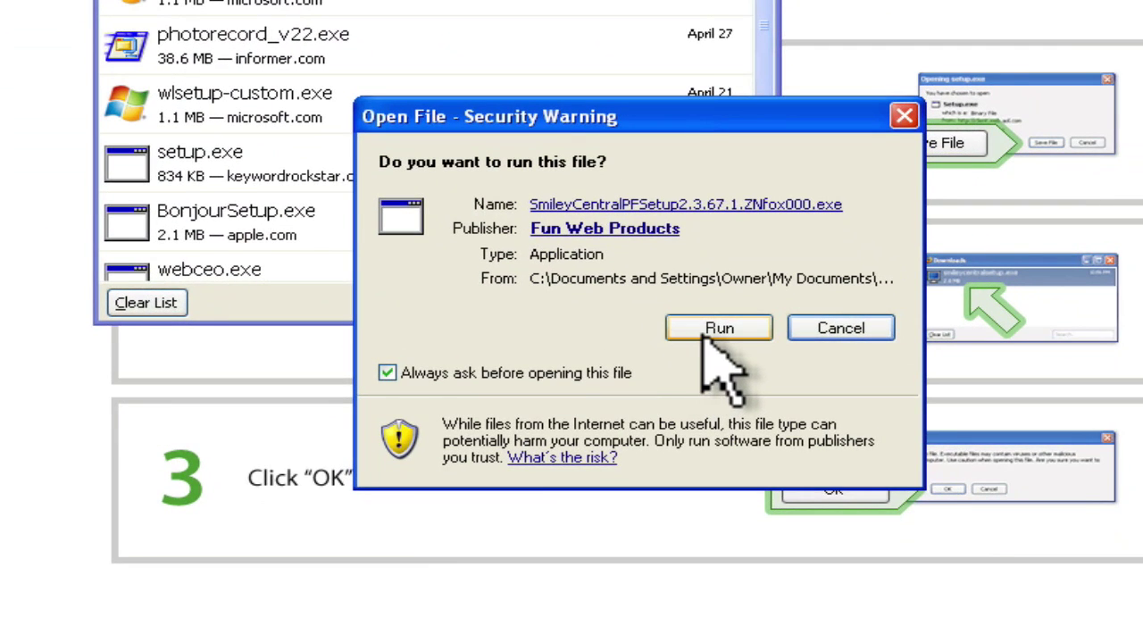
click(719, 327)
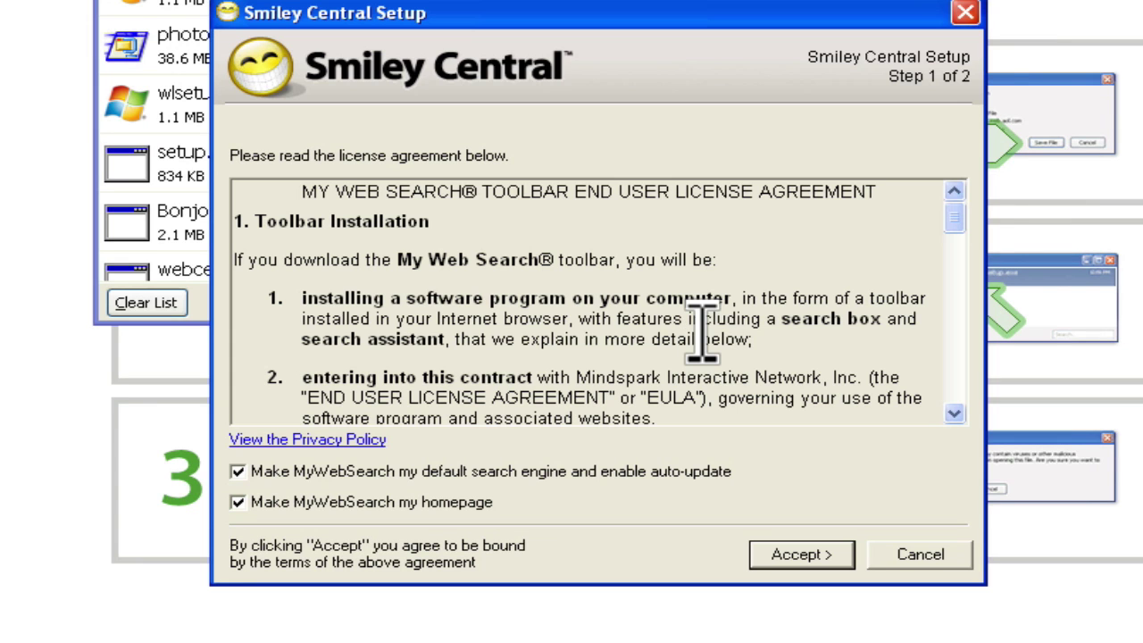
click(806, 555)
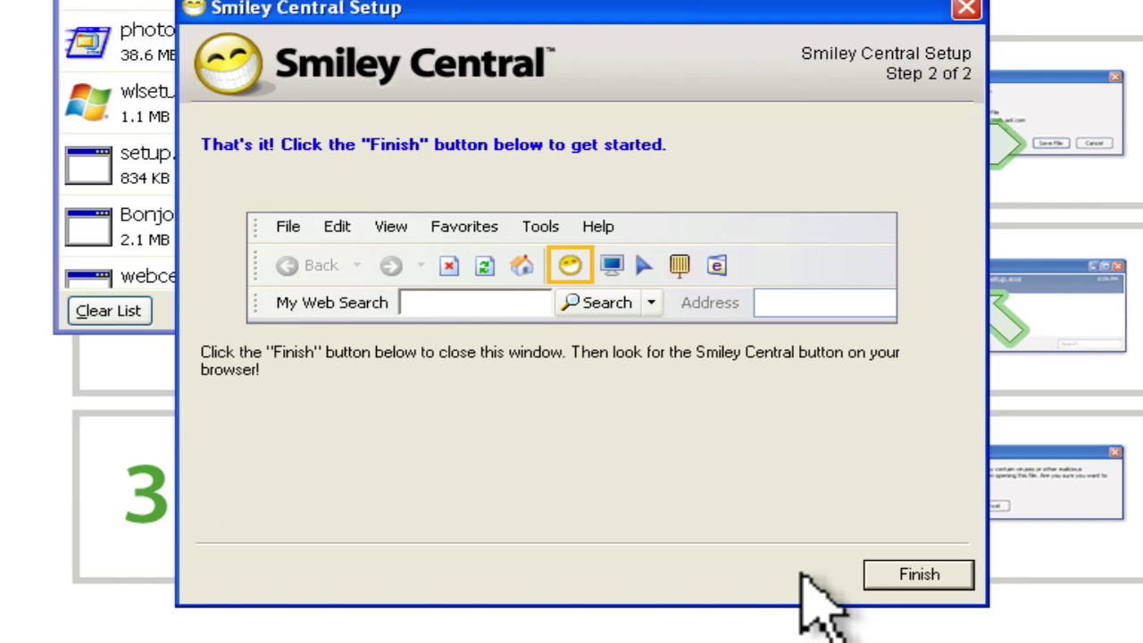
click(918, 576)
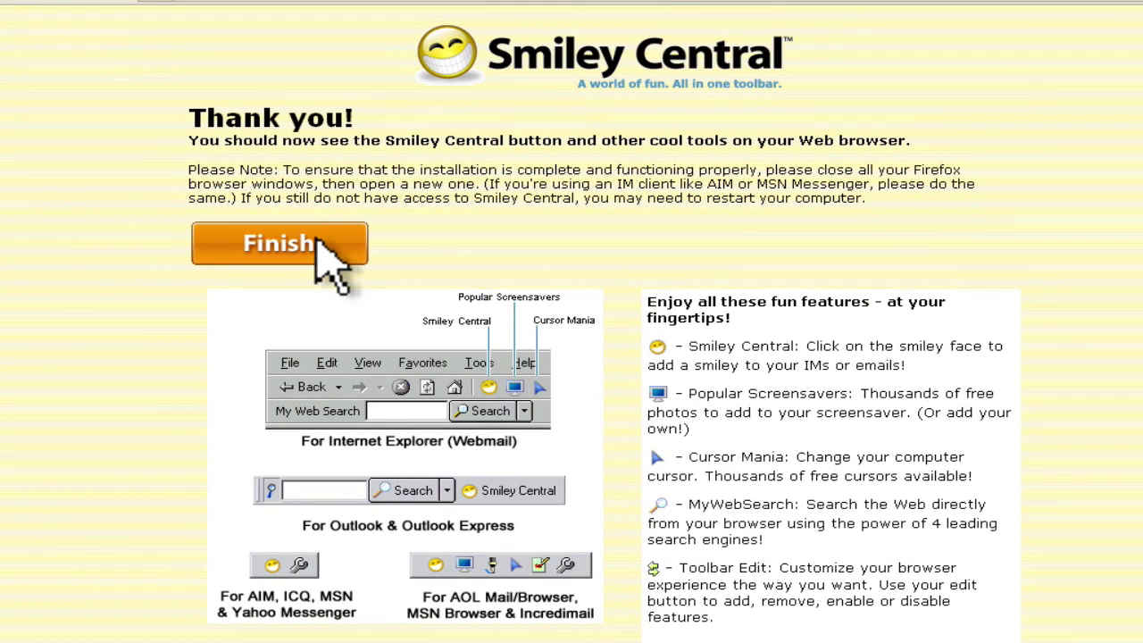
Dismiss the install confirmation and send the corn-on-the-cob smiley from Custom Smileys to the chat.
click(317, 242)
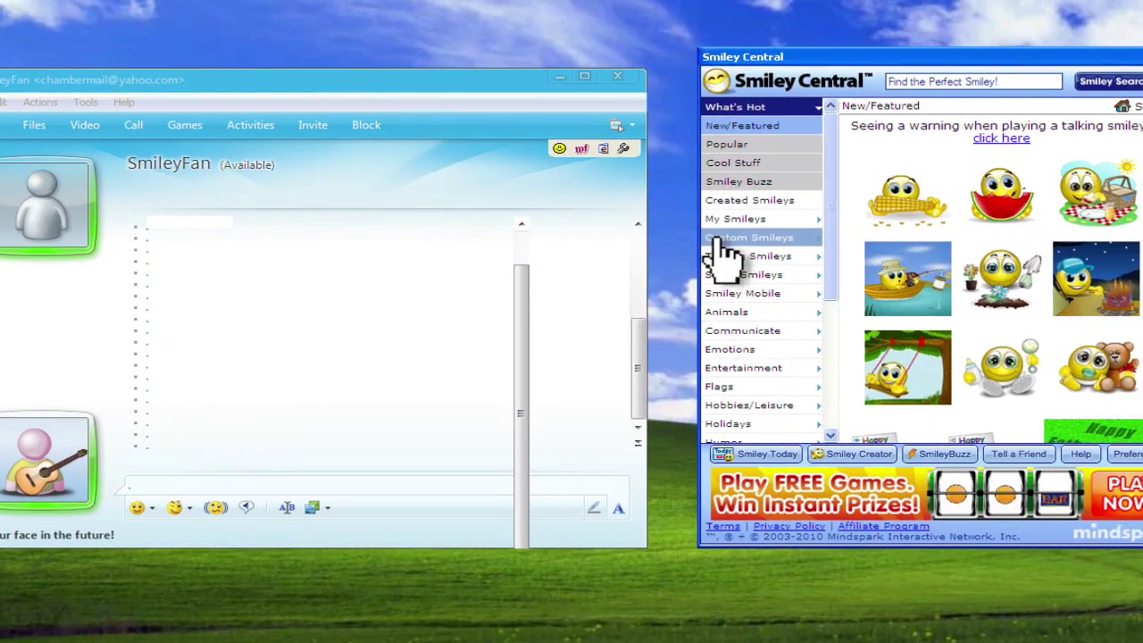
click(723, 236)
click(927, 177)
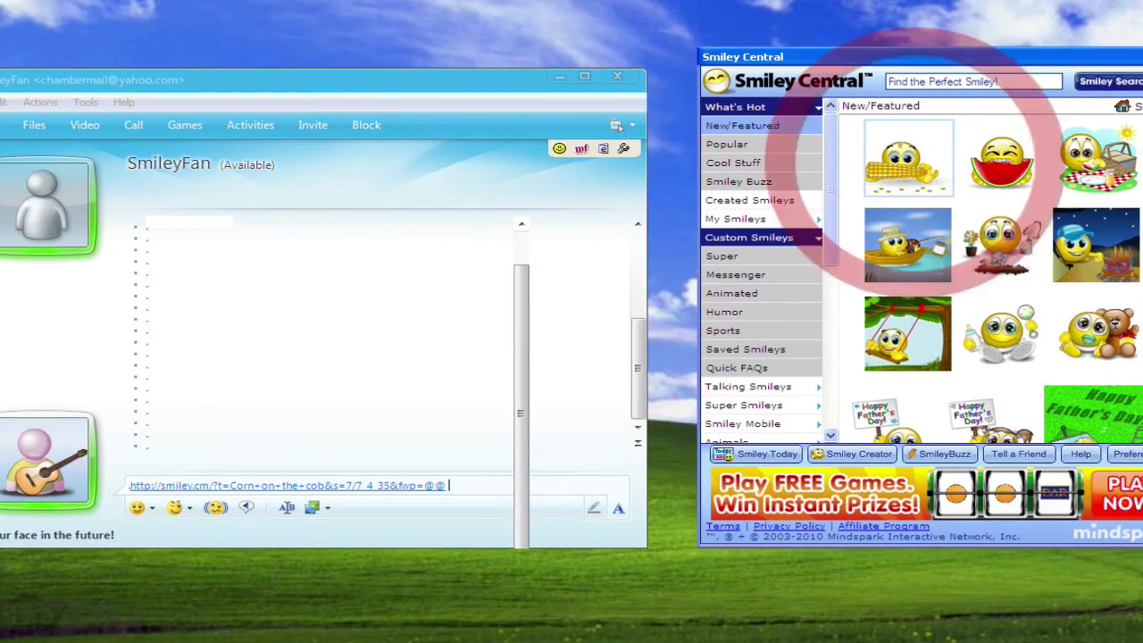
click(459, 485)
key(Return)
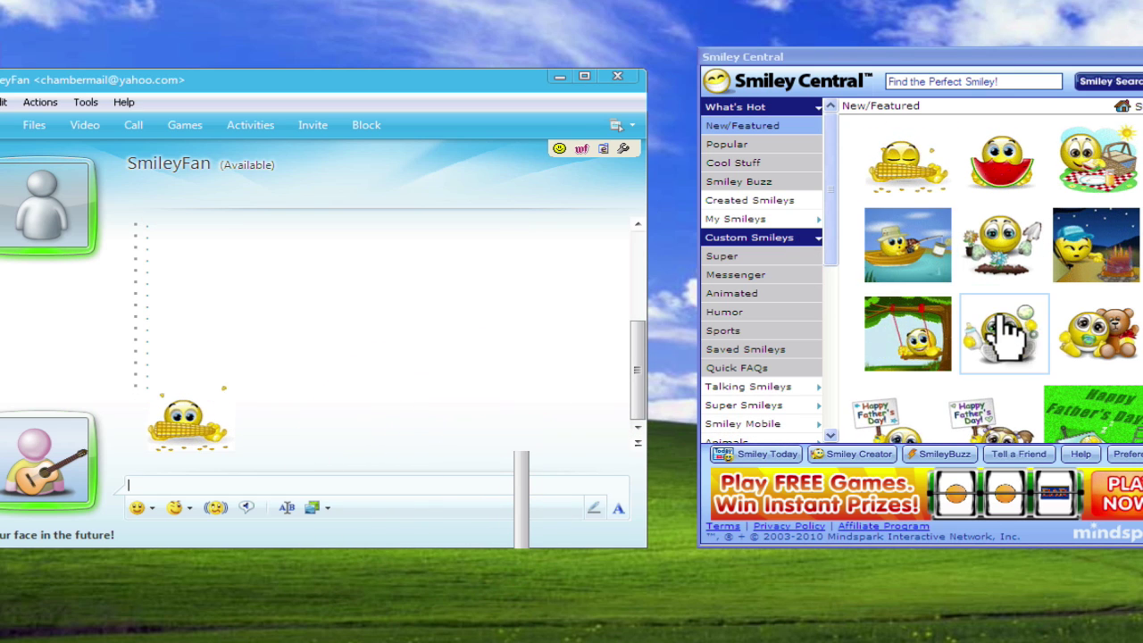
Send the baby smiley to the chat and place the Father's Day smiley in the message box.
click(1001, 331)
click(485, 485)
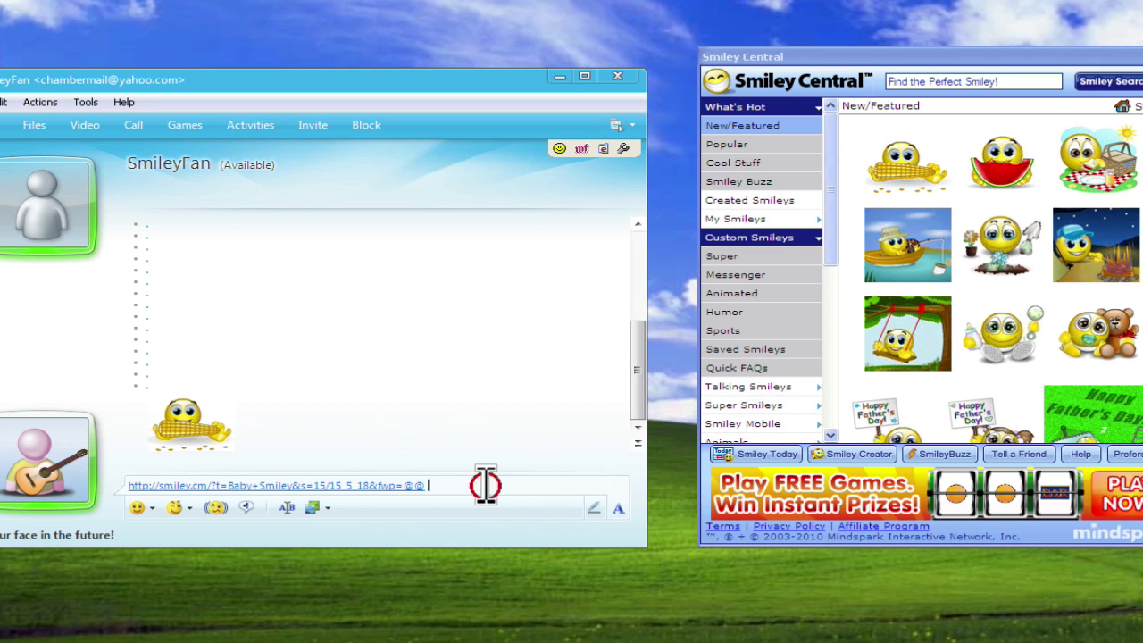
key(Return)
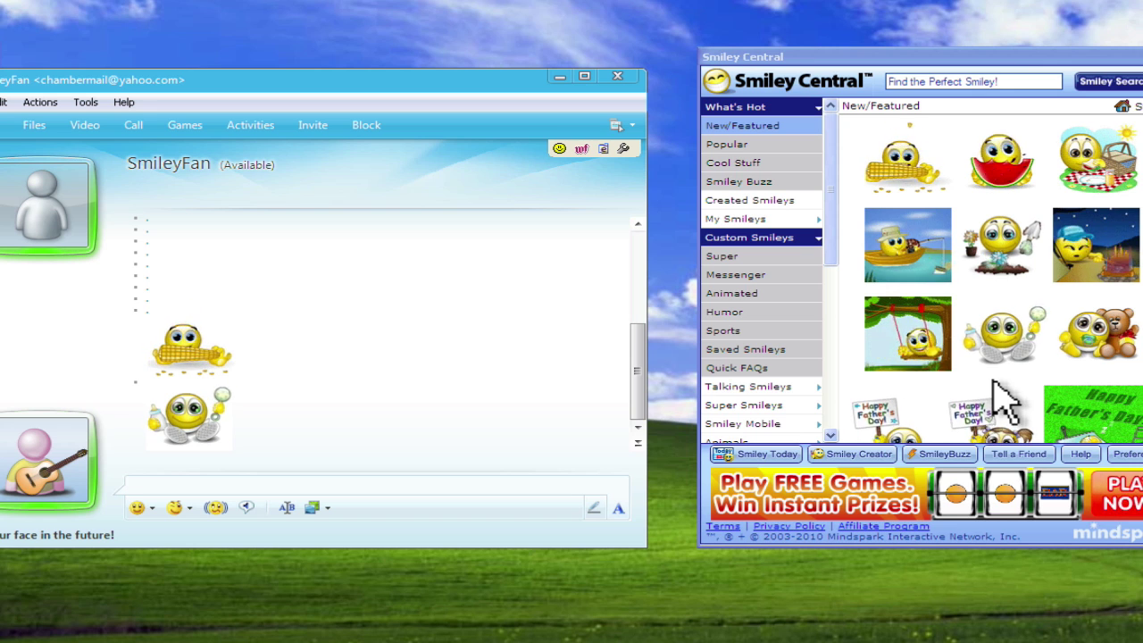
click(880, 427)
click(503, 484)
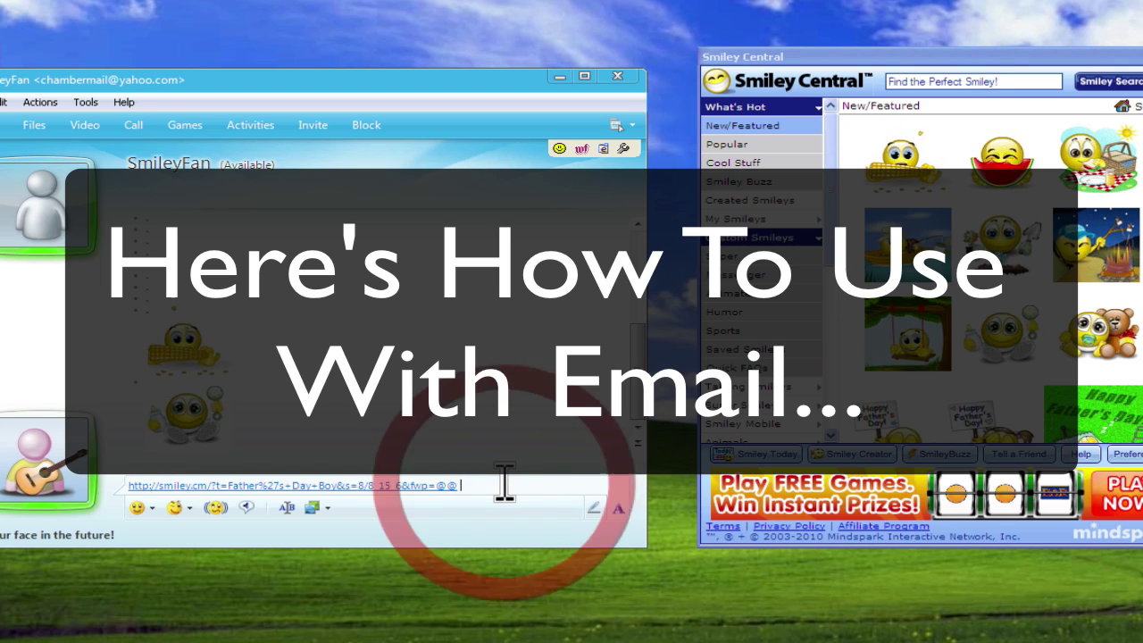
Send the Father's Day smiley, then add Pomeranian and puppy smileys from Animals > Dogs after 'Mac!'.
key(Return)
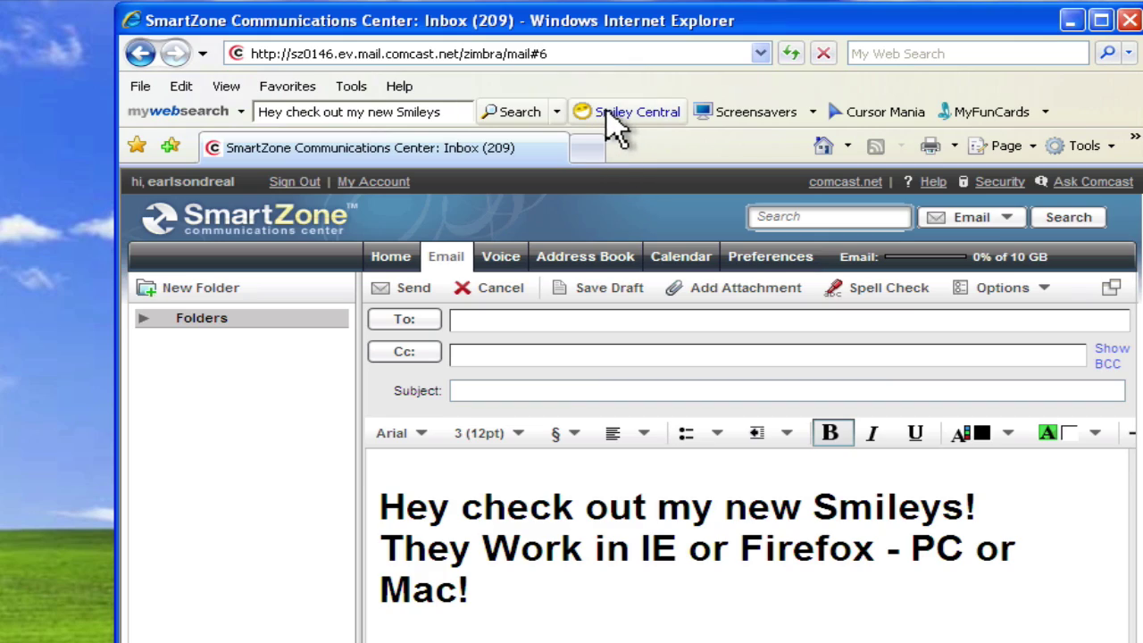
click(608, 111)
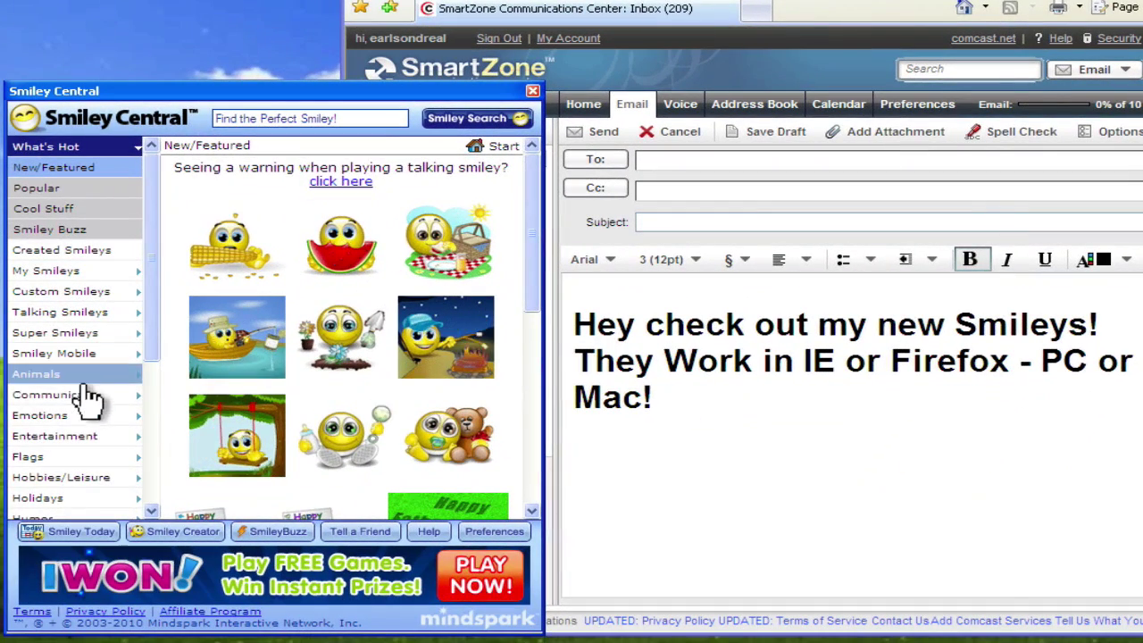
click(73, 376)
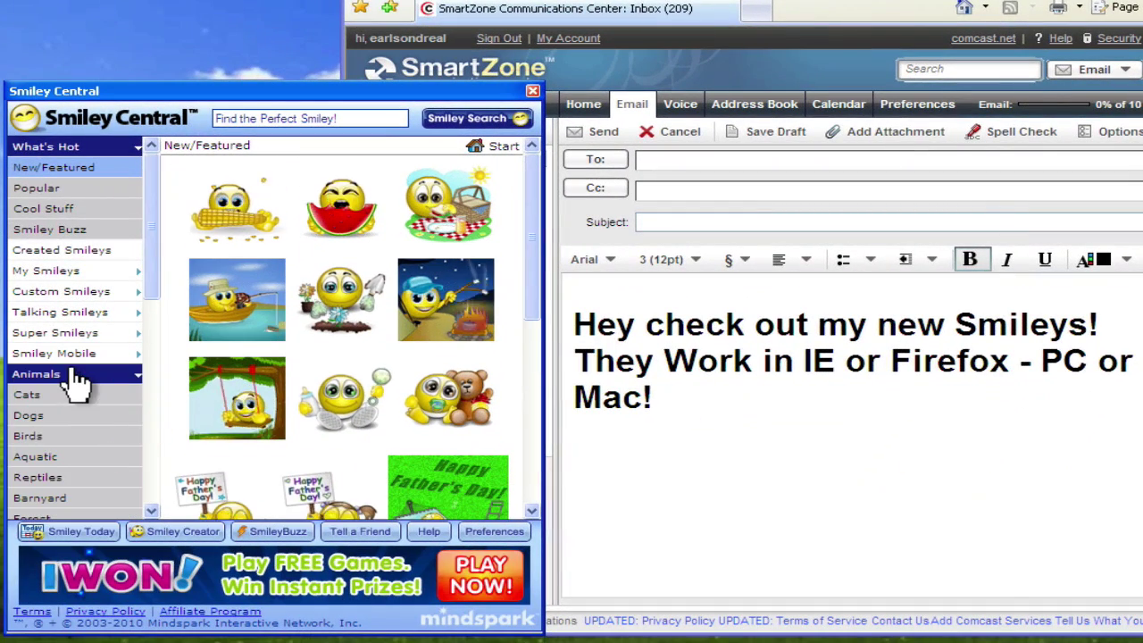
click(36, 418)
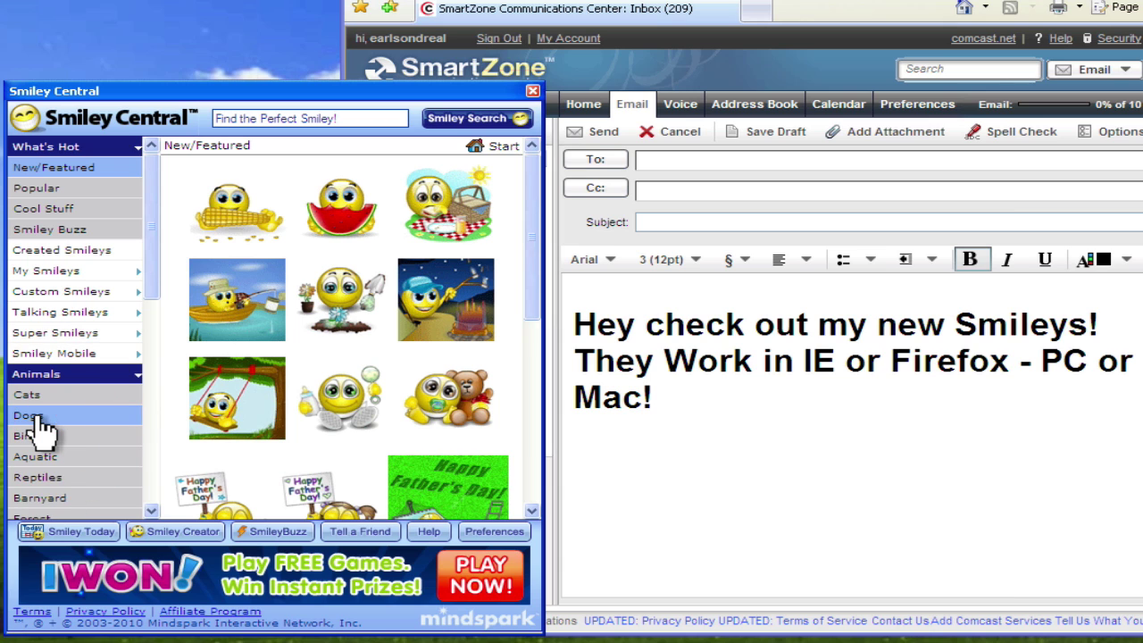
click(333, 231)
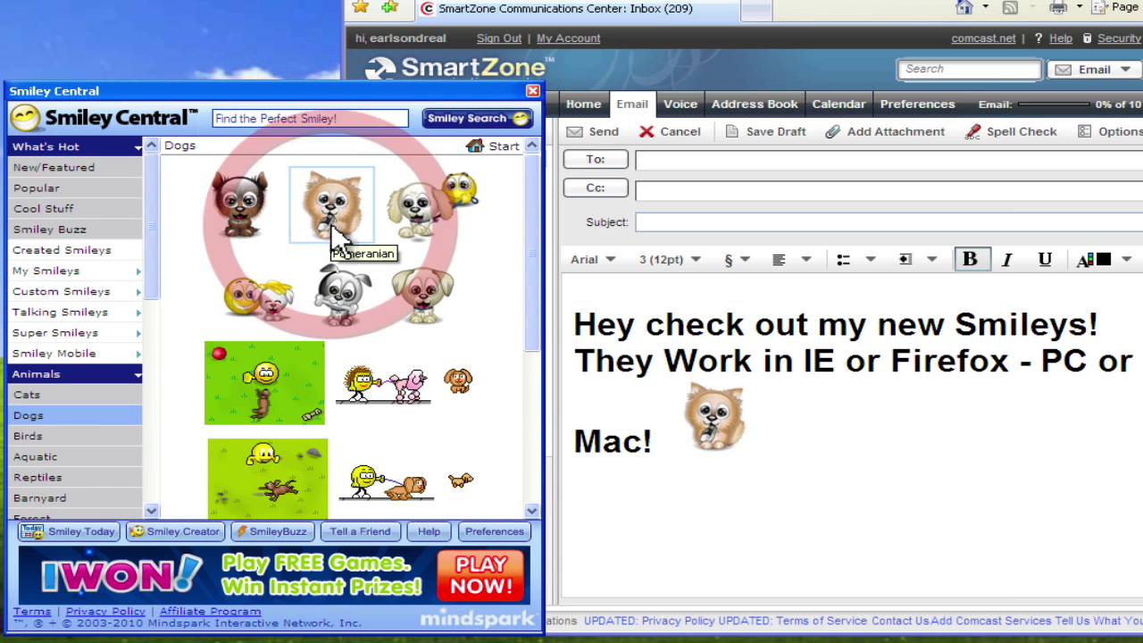
click(397, 302)
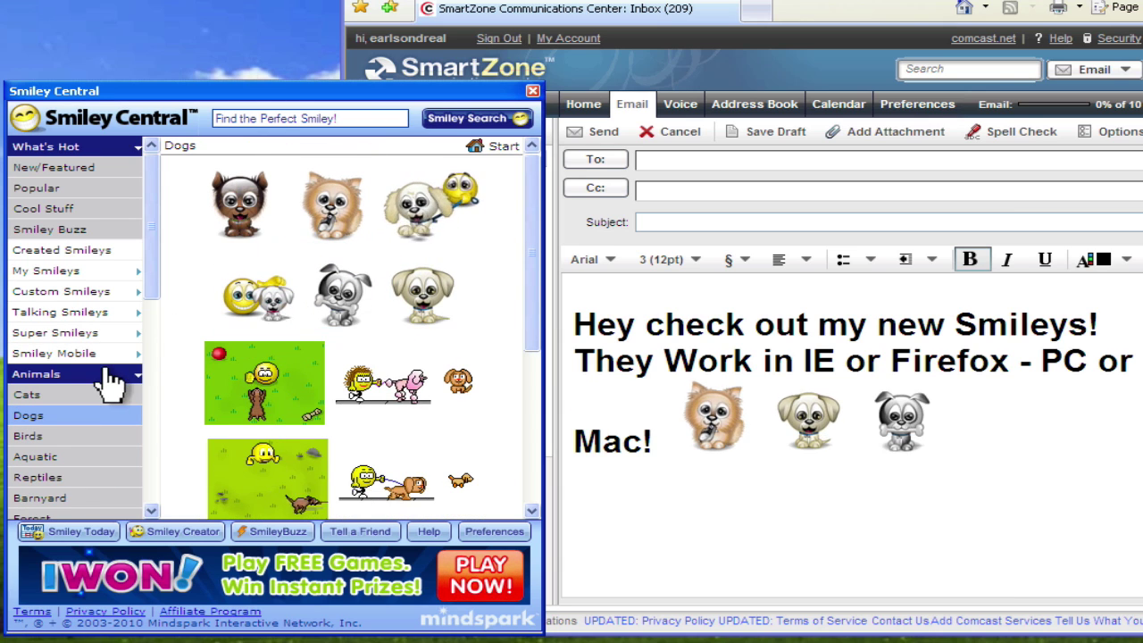
Add hand heart, XOXO hearts, watering-can flower and umbrella smileys from Love > Hearts 1.
scroll(109, 379, down, 5)
click(34, 467)
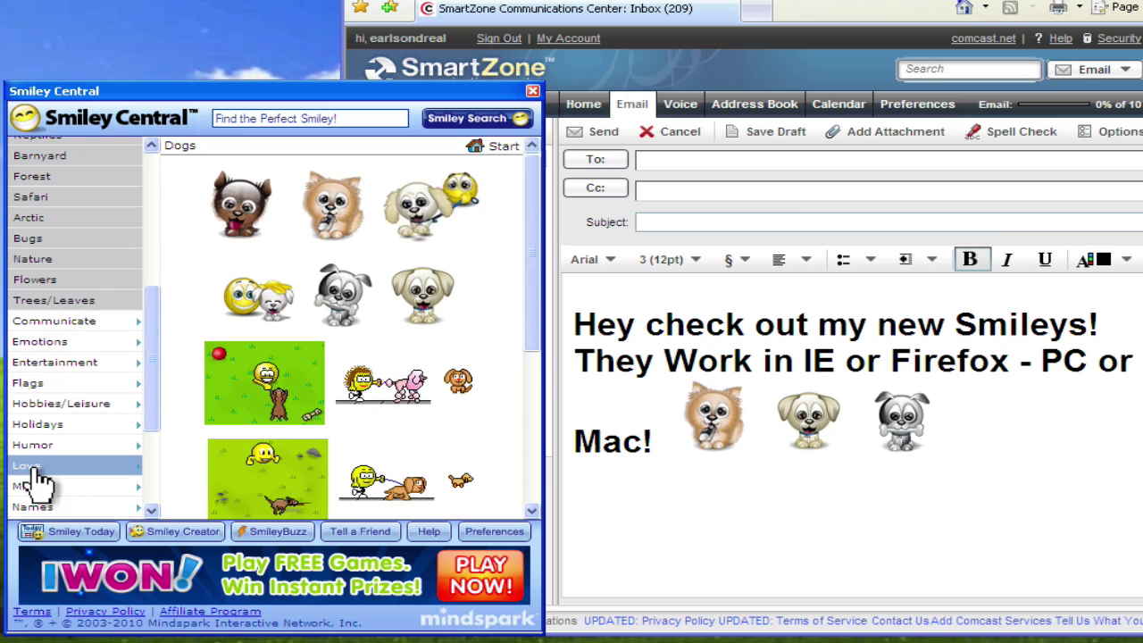
drag(148, 354, 140, 429)
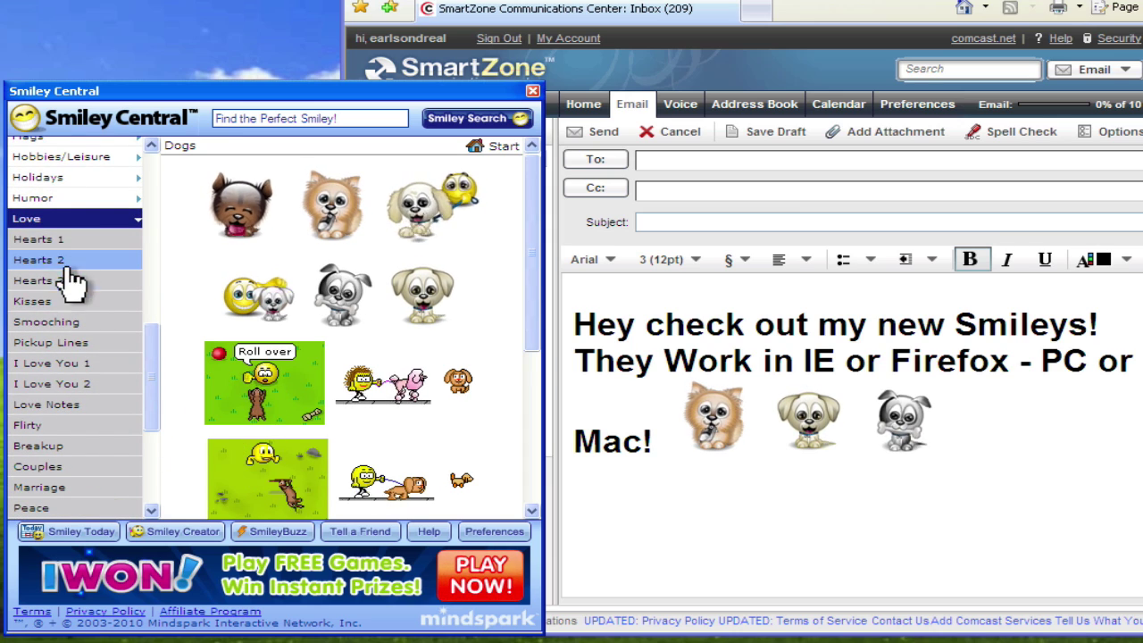
click(56, 241)
click(326, 299)
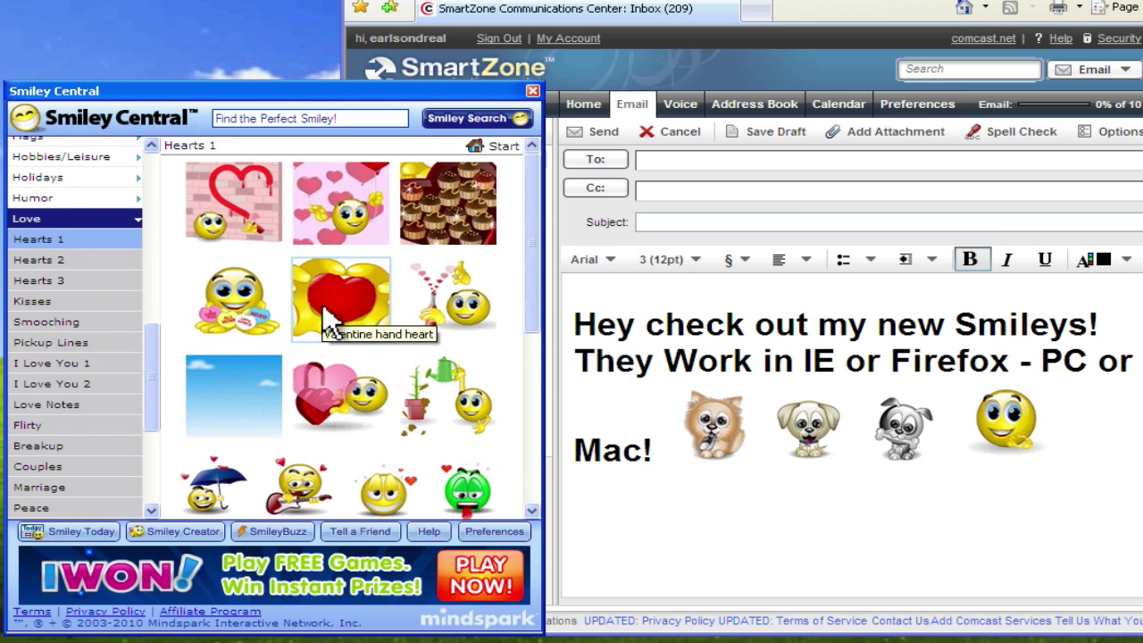
click(209, 307)
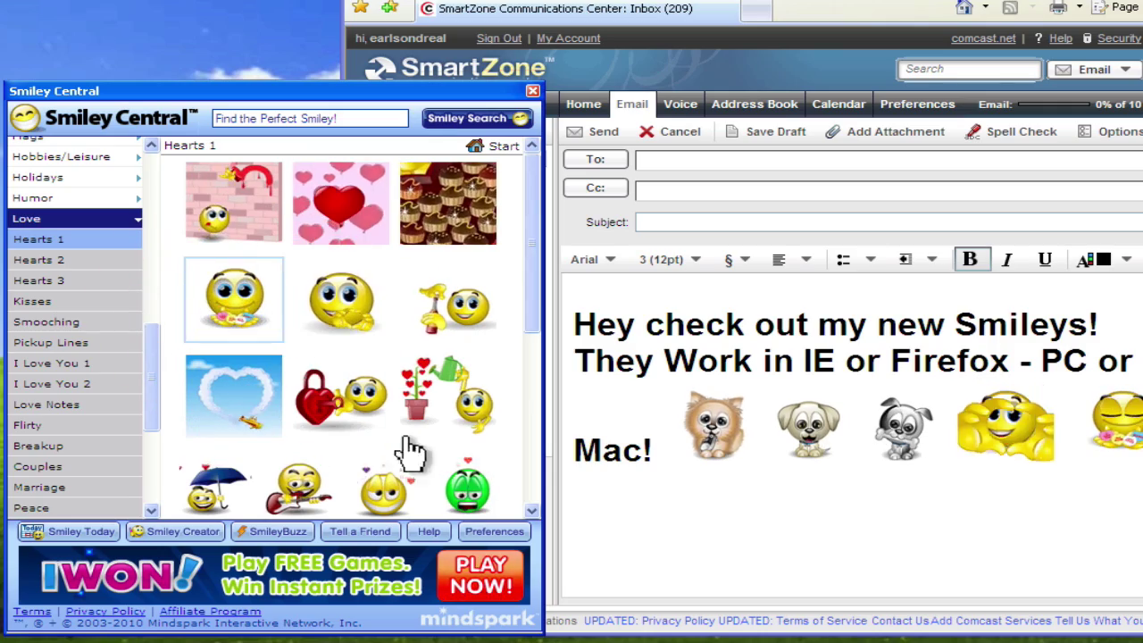
click(438, 389)
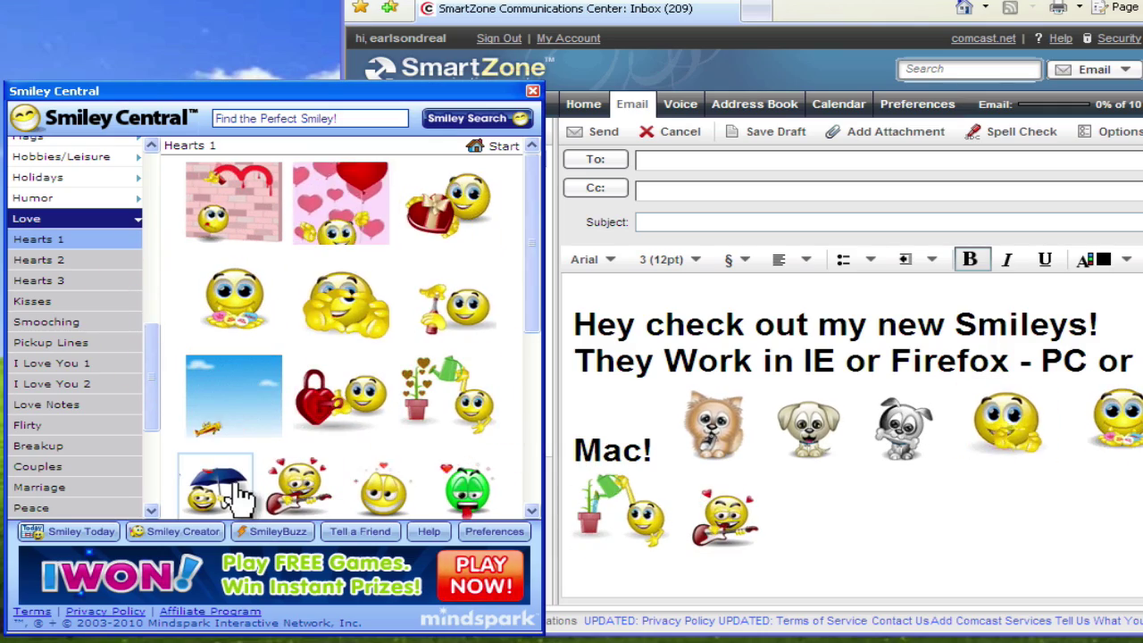
click(207, 482)
Add the I ♥ U and I Wove You smileys from I Love You 1.
scroll(151, 394, down, 2)
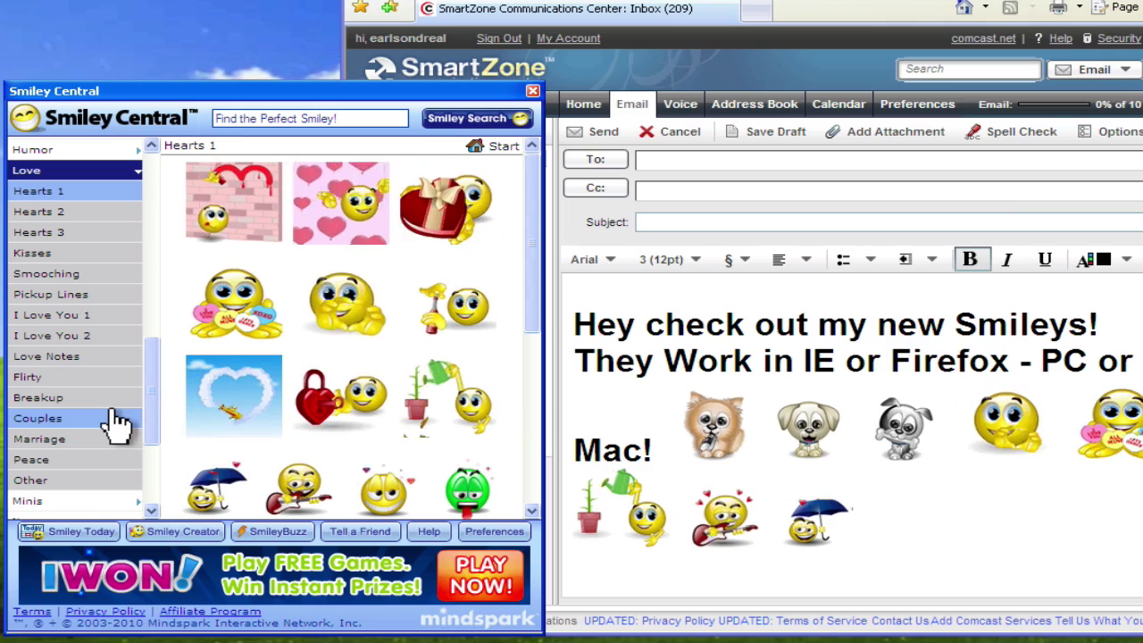
click(75, 318)
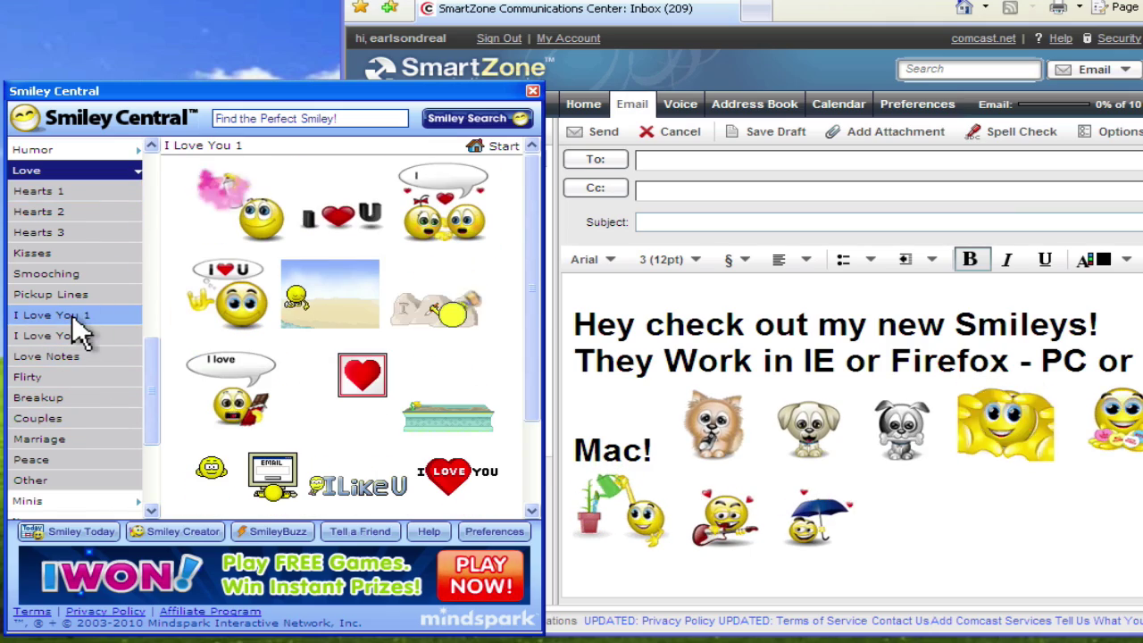
click(228, 308)
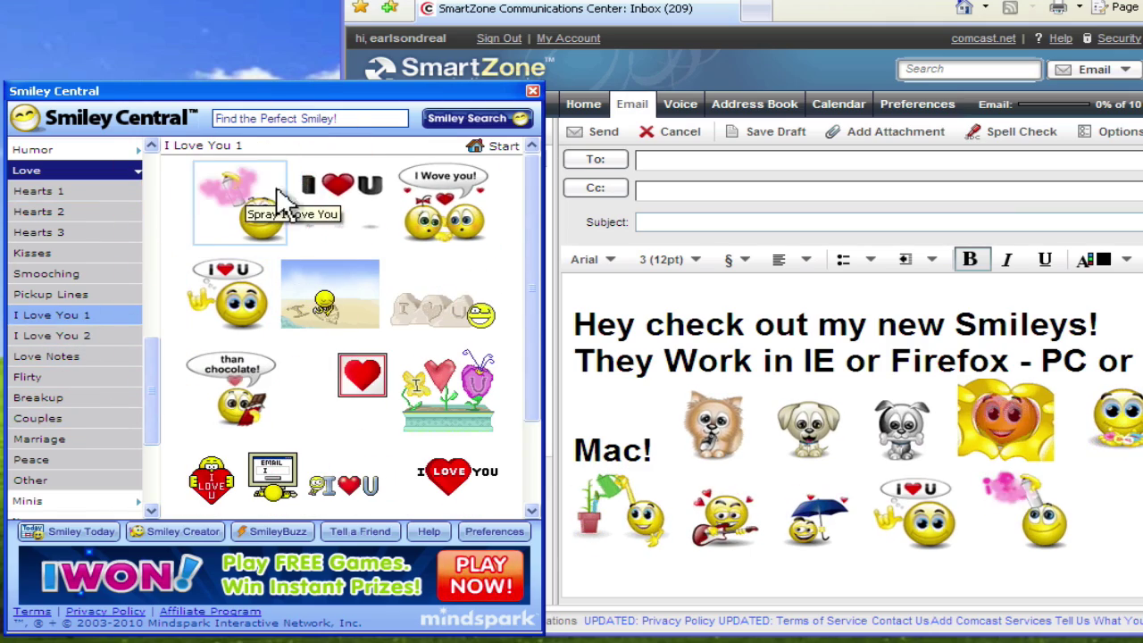
click(449, 210)
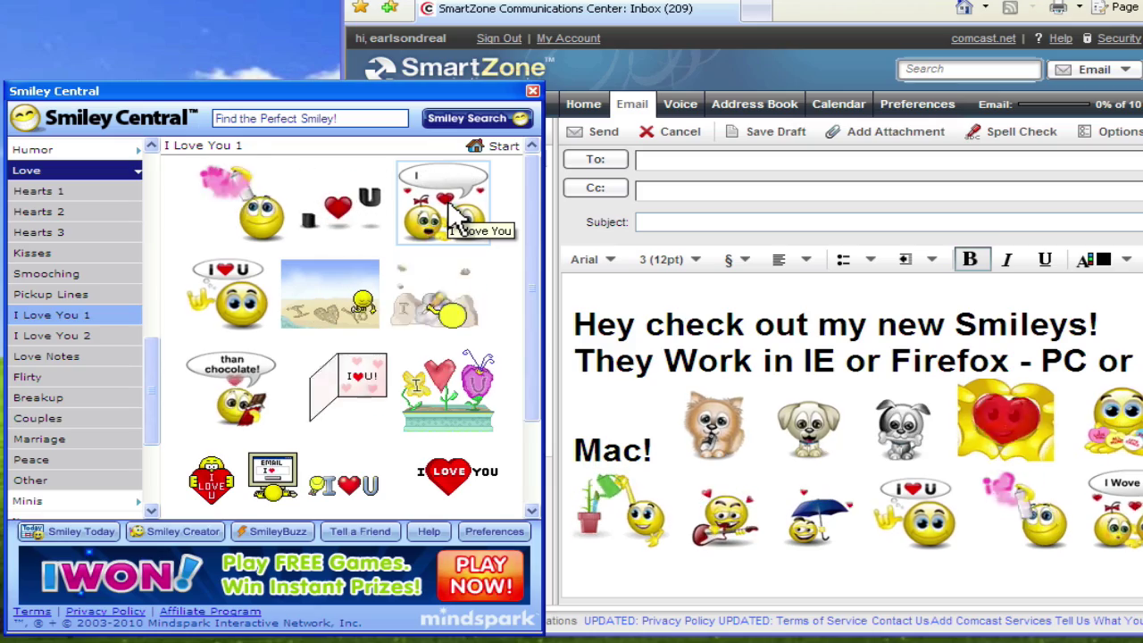